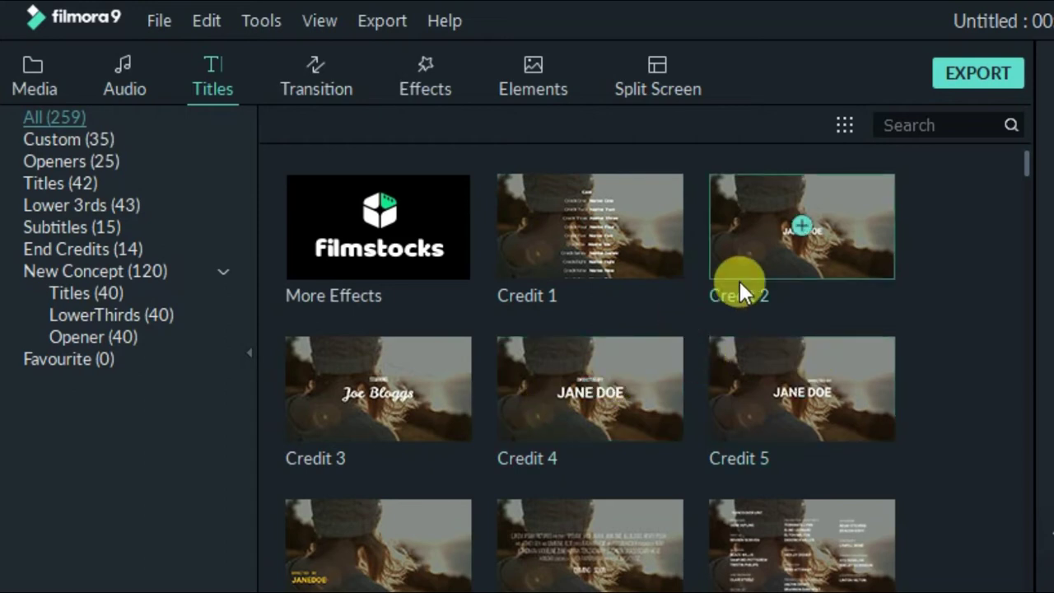
{"action": "scroll", "coordinate": [739, 283], "scroll_direction": "down", "scroll_amount": 10}
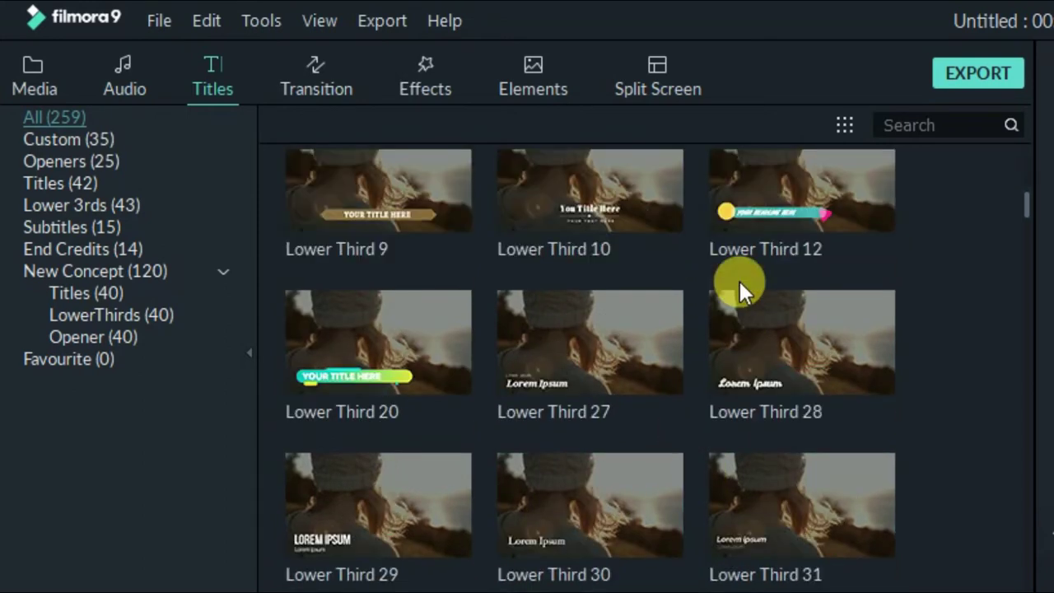
{"action": "scroll", "coordinate": [765, 368], "scroll_direction": "down", "scroll_amount": 3}
{"action": "scroll", "coordinate": [761, 380], "scroll_direction": "down", "scroll_amount": 5}
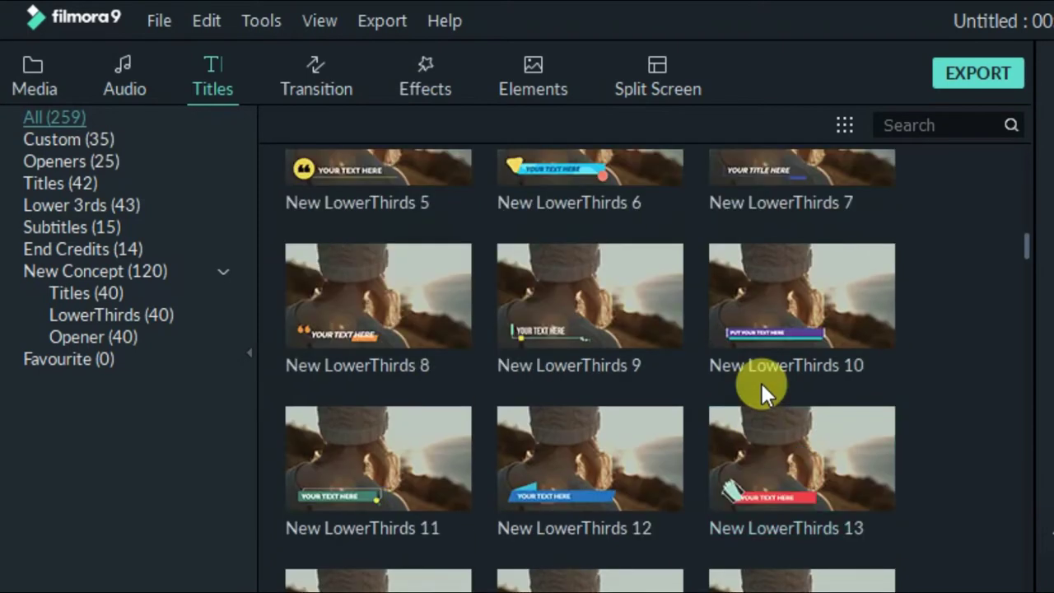
{"action": "scroll", "coordinate": [784, 358], "scroll_direction": "down", "scroll_amount": 10}
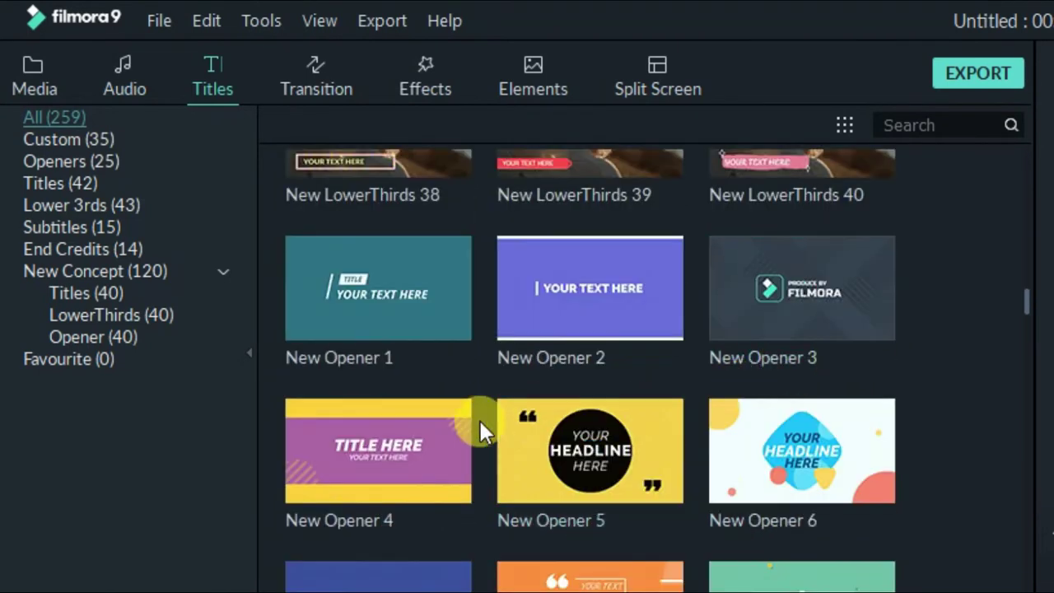
{"action": "scroll", "coordinate": [480, 420], "scroll_direction": "down", "scroll_amount": 8}
{"action": "scroll", "coordinate": [480, 420], "scroll_direction": "down", "scroll_amount": 14}
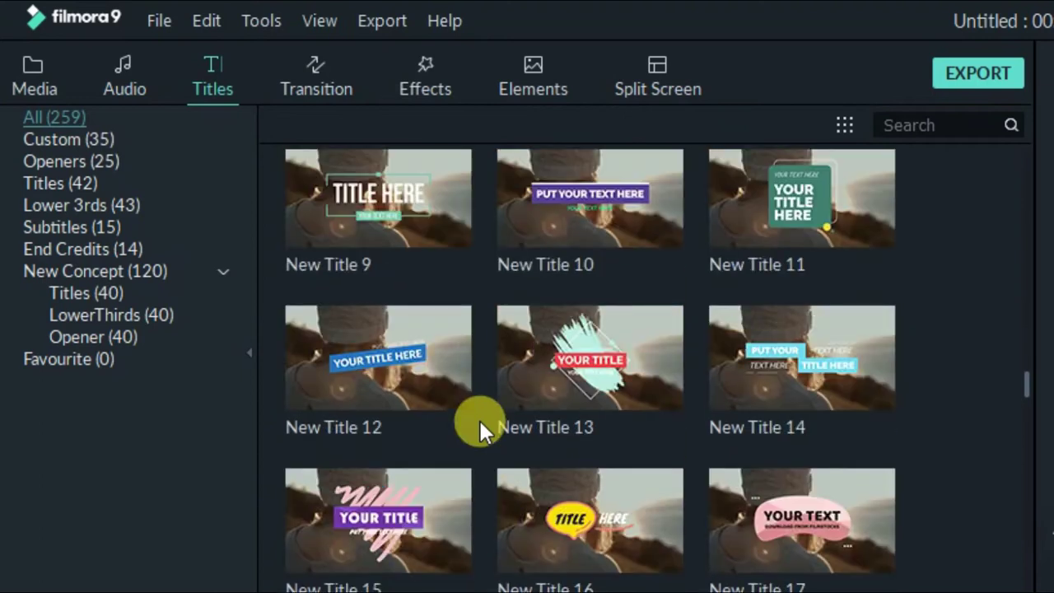
{"action": "scroll", "coordinate": [480, 420], "scroll_direction": "down", "scroll_amount": 6}
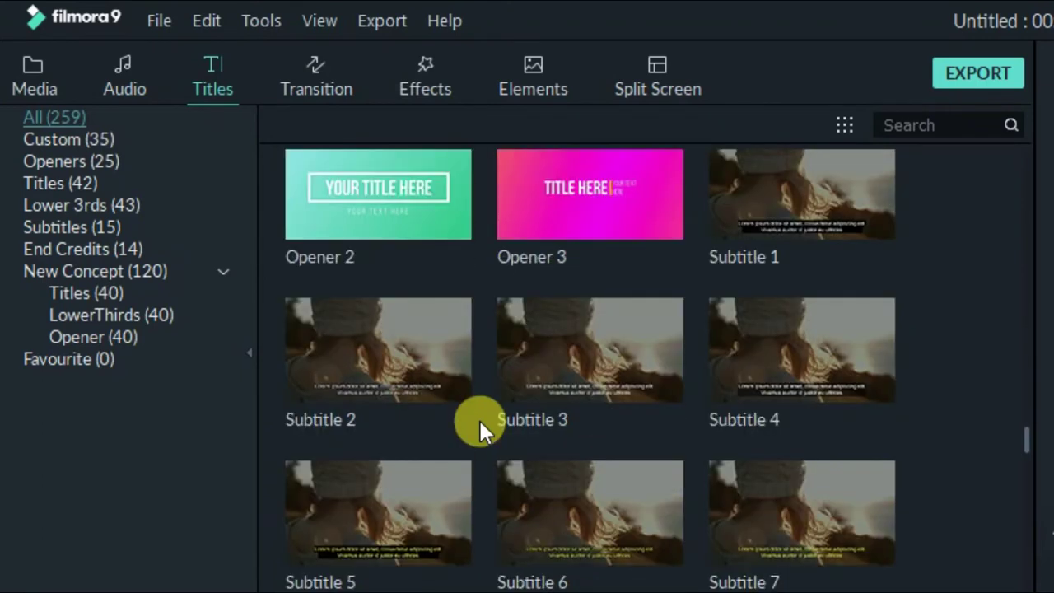
{"action": "scroll", "coordinate": [480, 420], "scroll_direction": "down", "scroll_amount": 5}
{"action": "scroll", "coordinate": [728, 401], "scroll_direction": "down", "scroll_amount": 11}
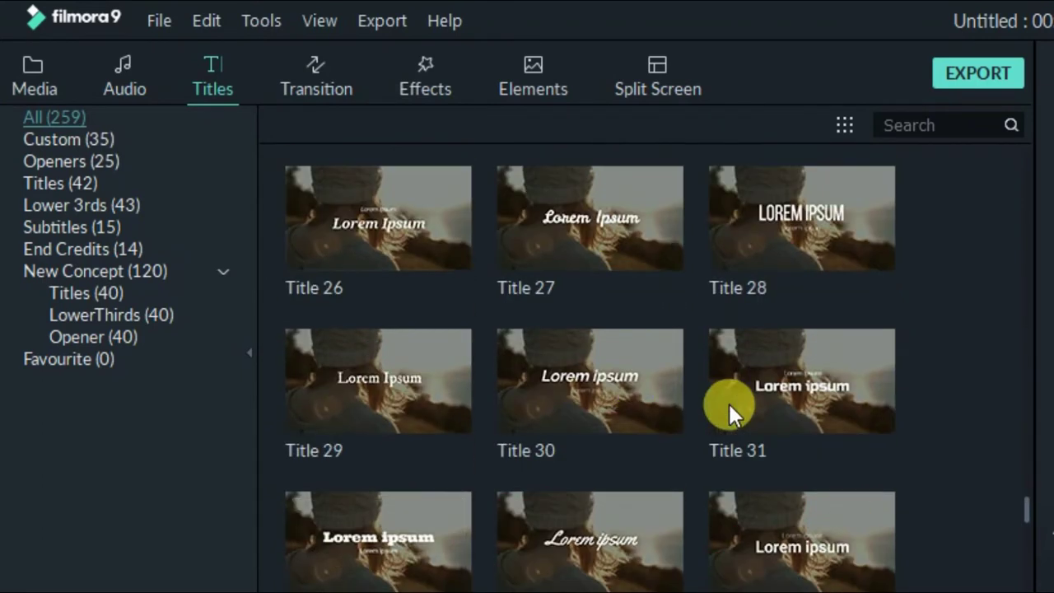
{"action": "scroll", "coordinate": [728, 401], "scroll_direction": "down", "scroll_amount": 15}
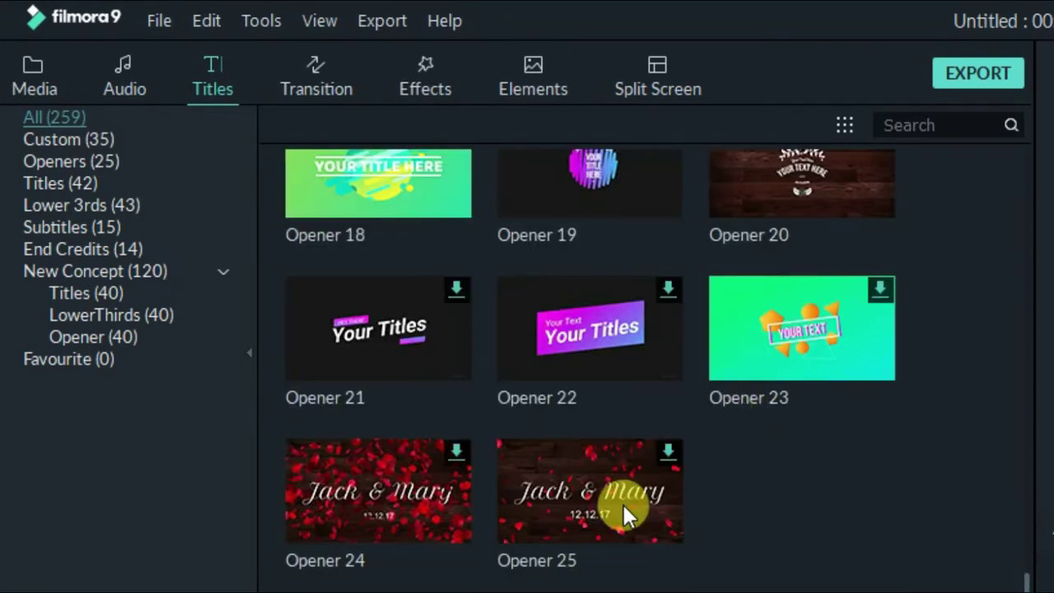
{"action": "scroll", "coordinate": [659, 483], "scroll_direction": "up", "scroll_amount": 20}
{"action": "scroll", "coordinate": [660, 484], "scroll_direction": "up", "scroll_amount": 20}
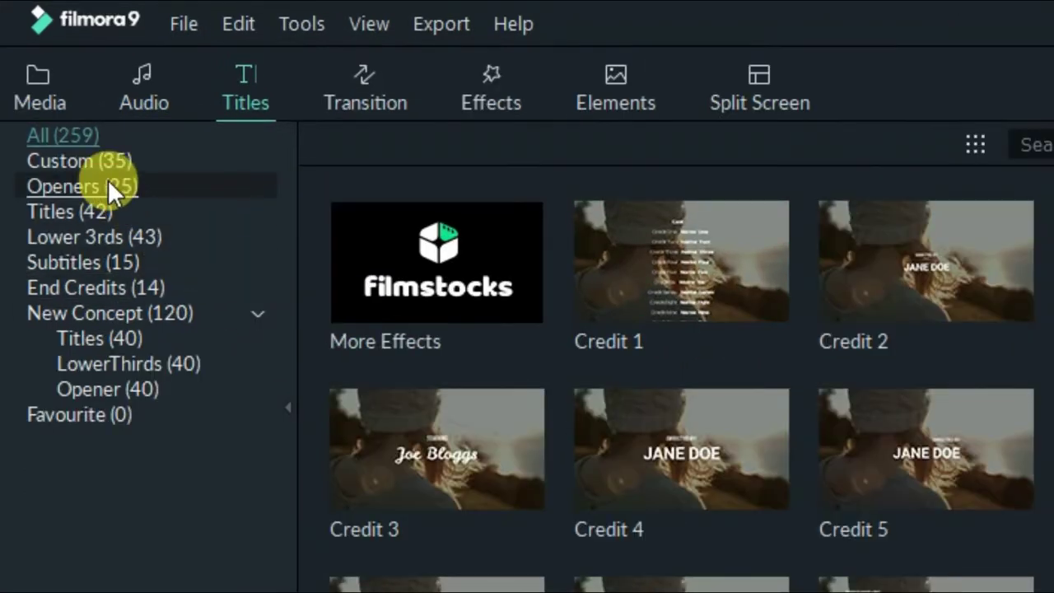
Show the 25 Opener templates and preview Opener 1, Opener 2 and Opener 3.
{"action": "left_click", "coordinate": [94, 159]}
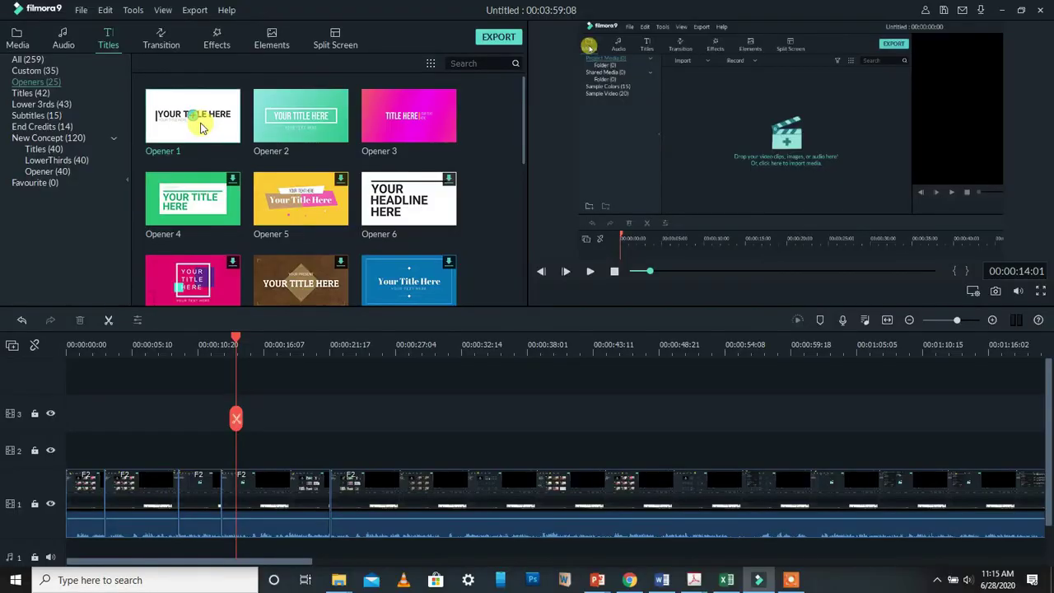
{"action": "left_click", "coordinate": [200, 128]}
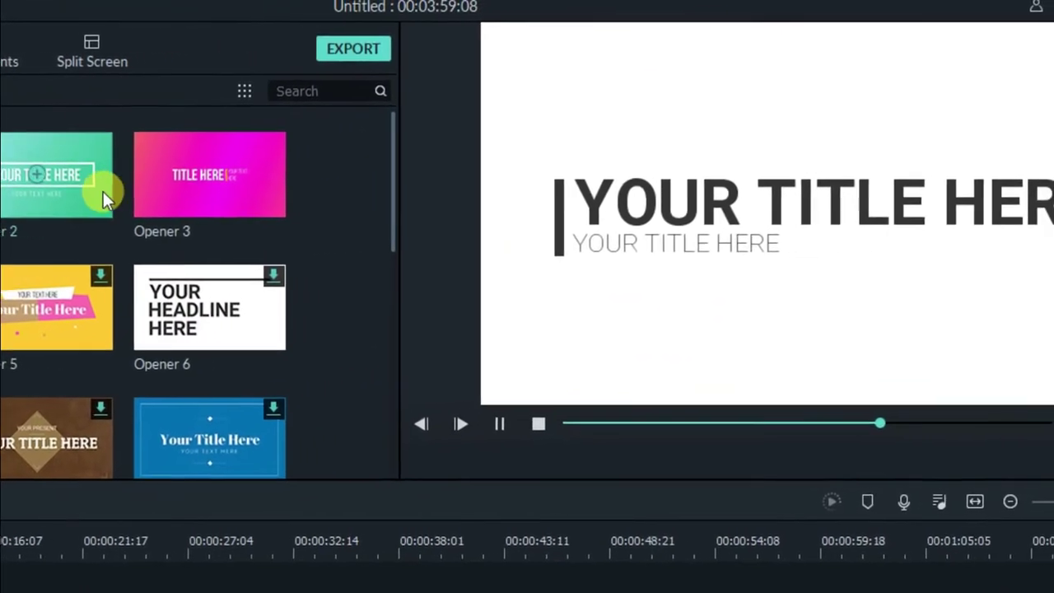
{"action": "left_click", "coordinate": [103, 191]}
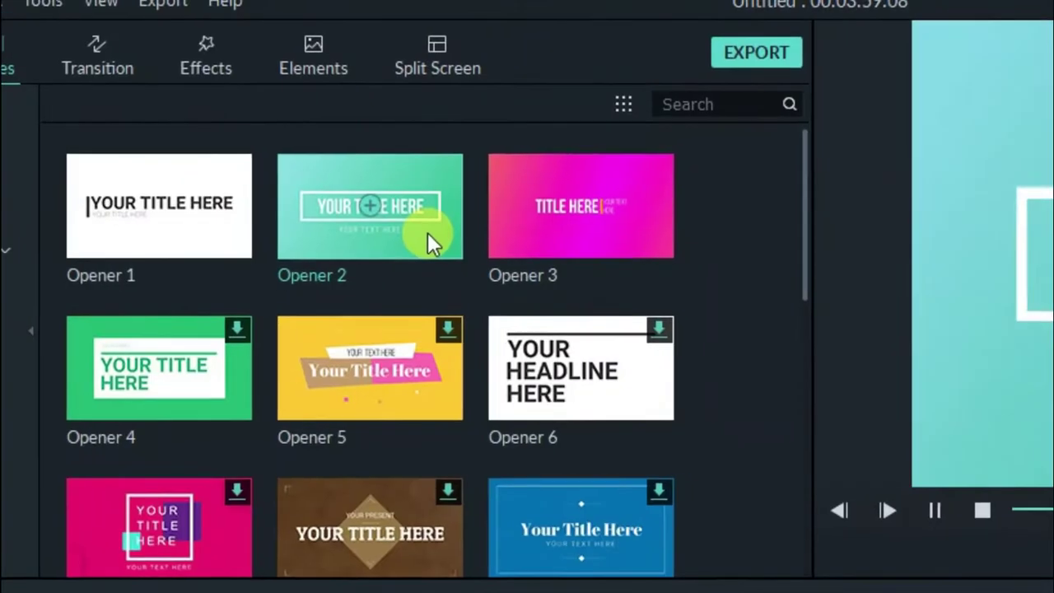
{"action": "left_click", "coordinate": [542, 221]}
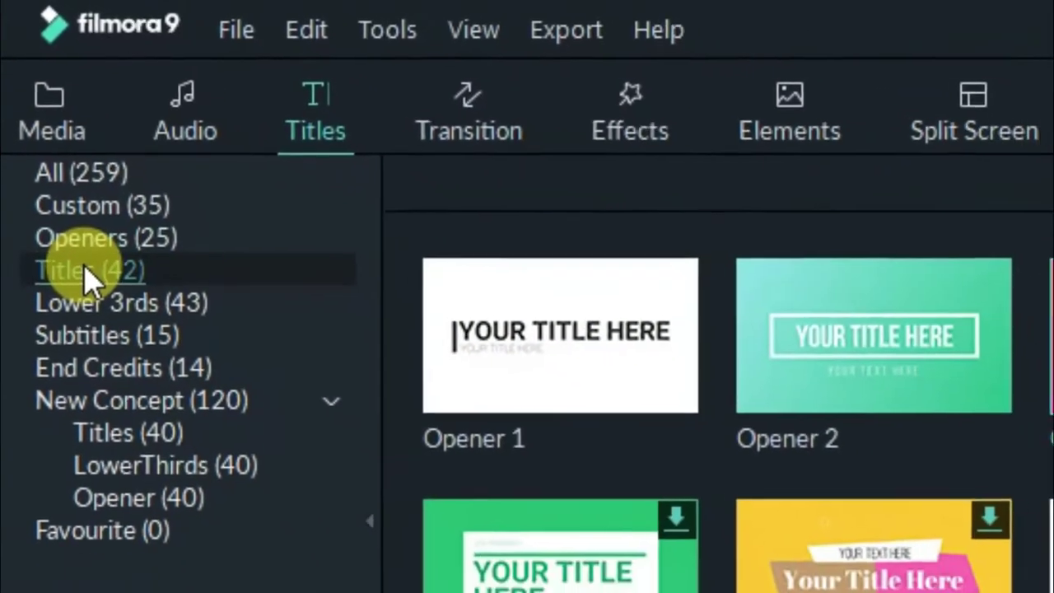
Show the 42 Titles templates and preview the Title 1 and Title 2 animations.
{"action": "left_click", "coordinate": [103, 323]}
{"action": "left_click", "coordinate": [670, 429]}
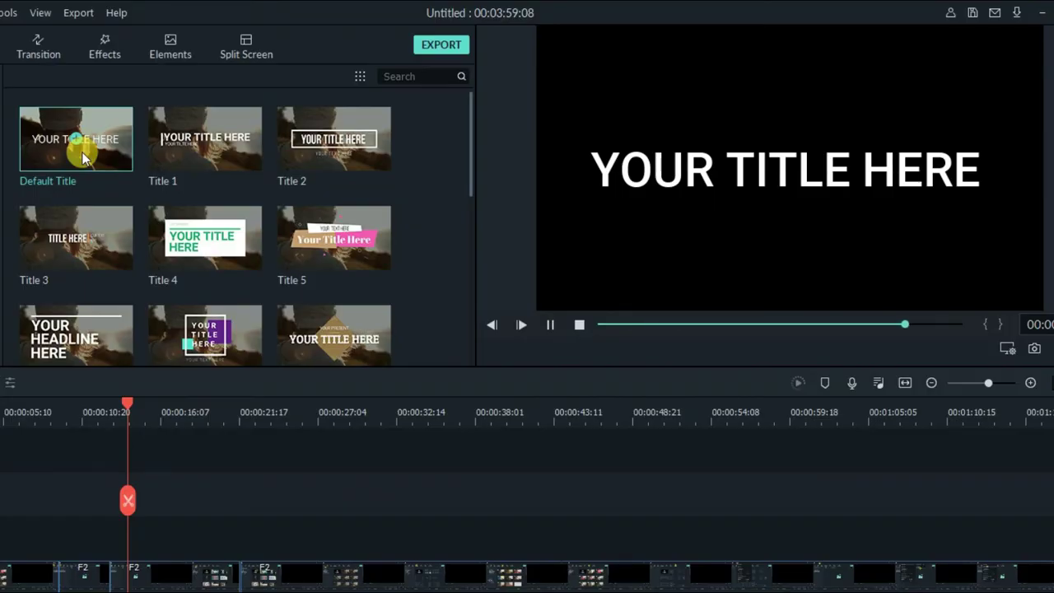
{"action": "left_click", "coordinate": [235, 159]}
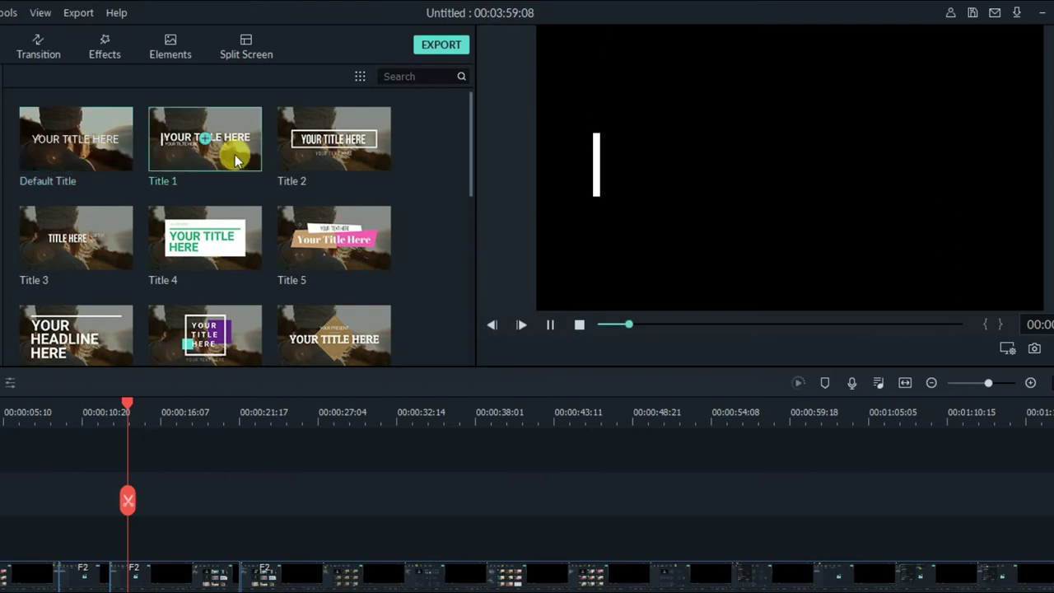
{"action": "left_click", "coordinate": [352, 162]}
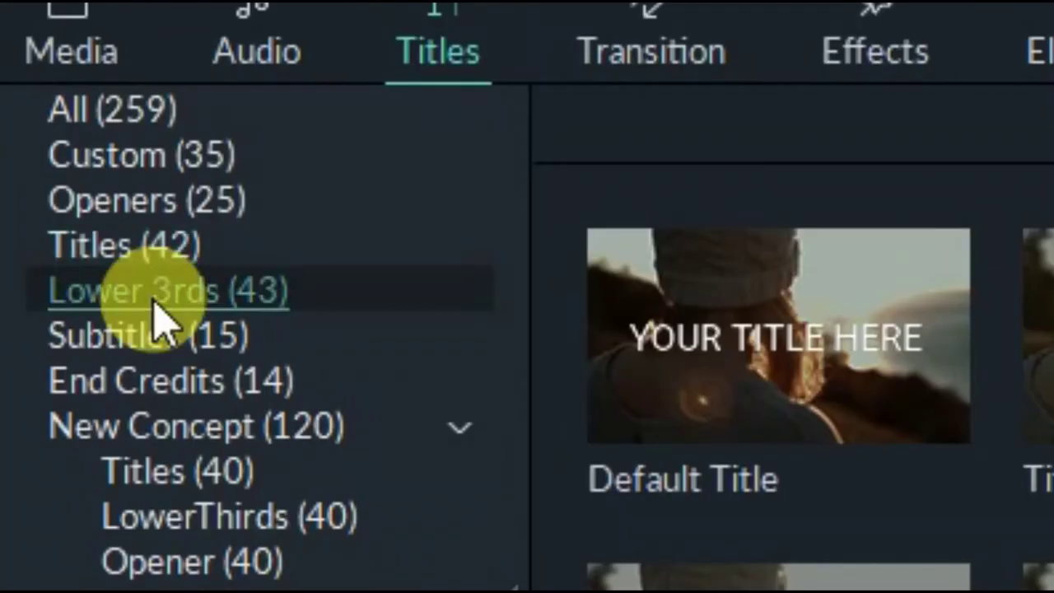
Browse the Lower 3rds (43) templates, then switch to the Subtitles (15) category.
{"action": "left_click", "coordinate": [157, 311]}
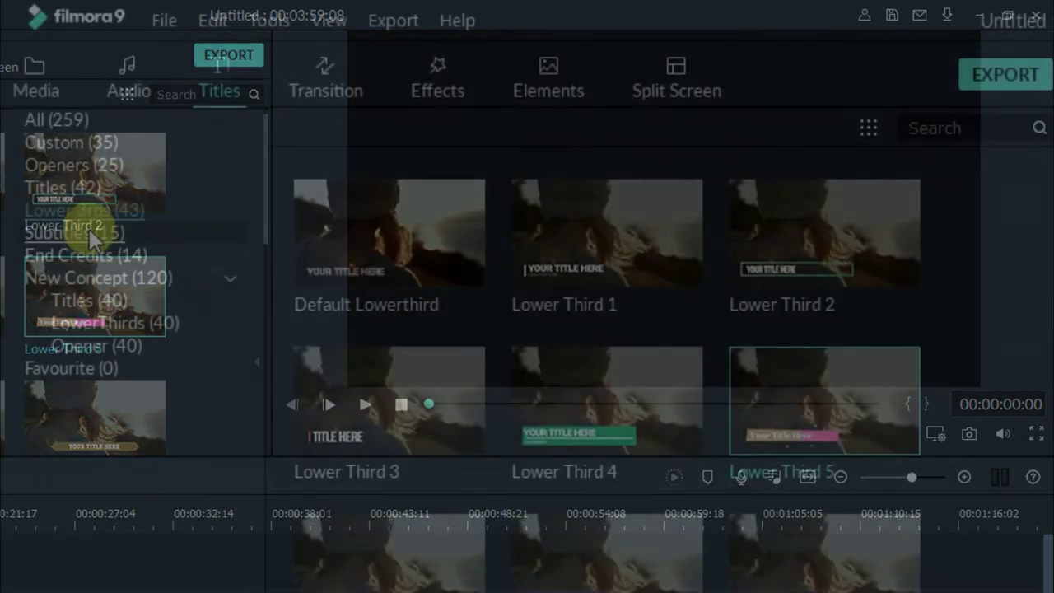
{"action": "left_click", "coordinate": [89, 231]}
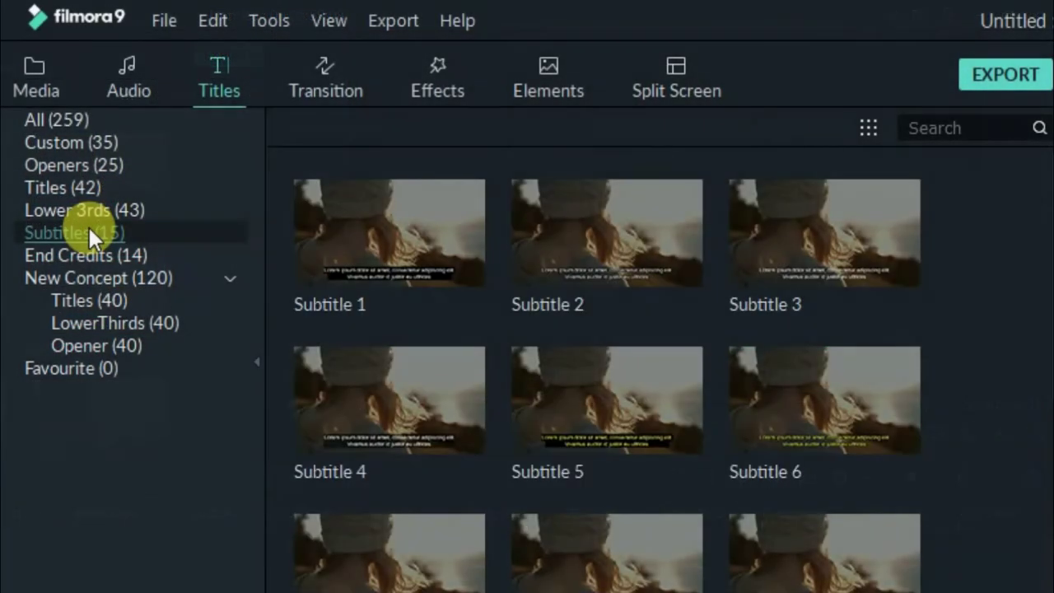
Apply Subtitle 5 and play its yellow two-line Lorem ipsum sample.
{"action": "left_click", "coordinate": [547, 413]}
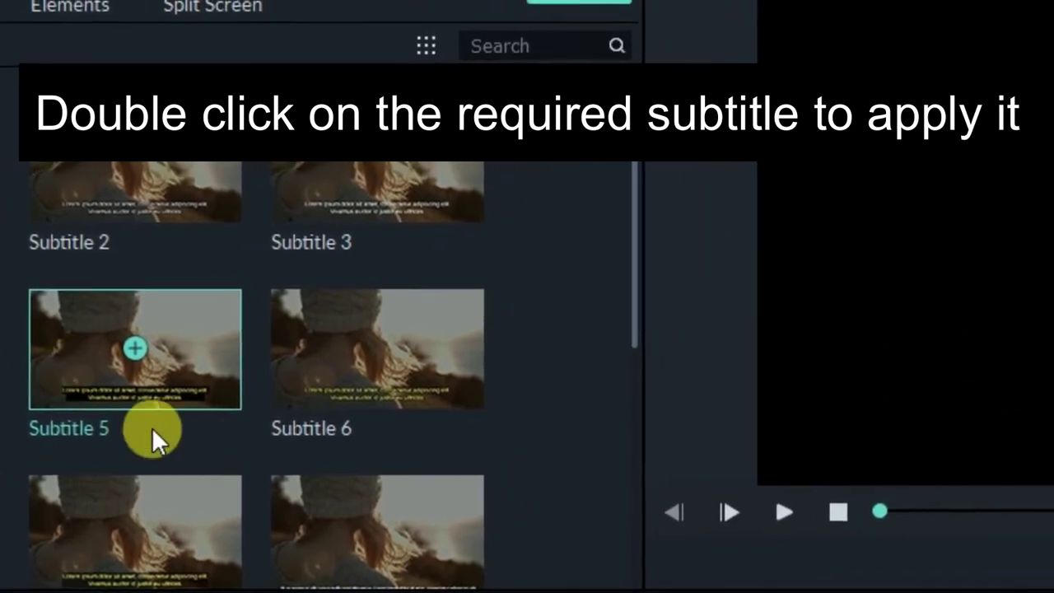
{"action": "double_click", "coordinate": [409, 550]}
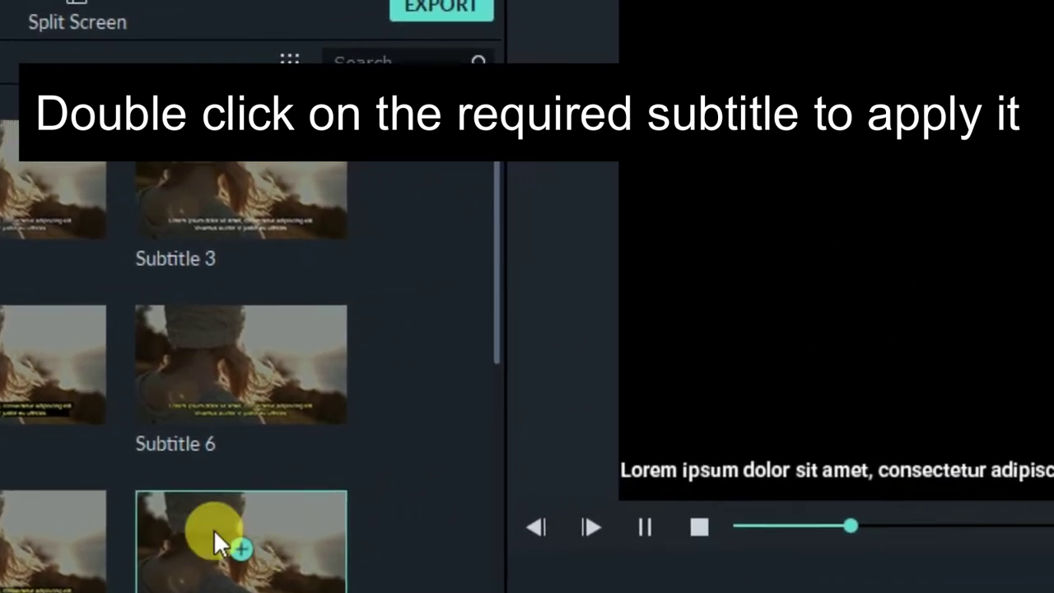
{"action": "double_click", "coordinate": [33, 576]}
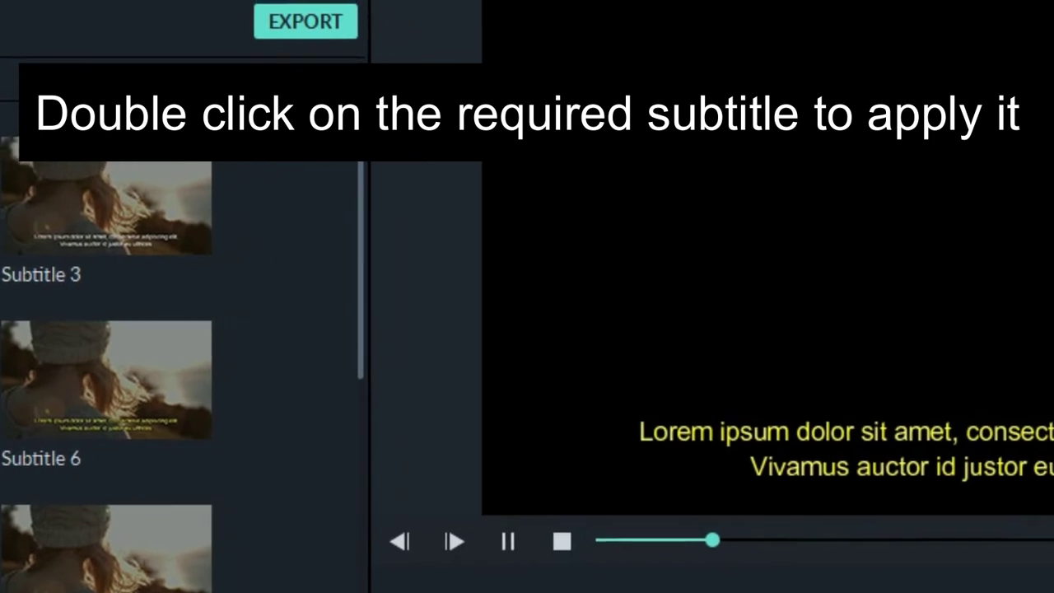
{"action": "scroll", "coordinate": [106, 377], "scroll_direction": "down", "scroll_amount": 5}
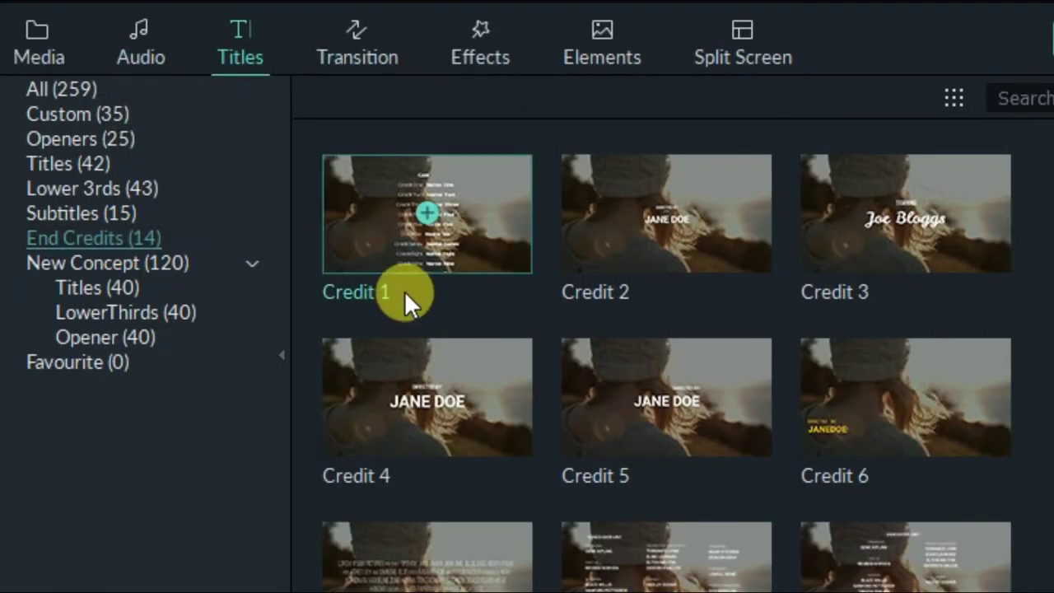
Preview the Credit 1 end-credits template with its Starring cast list.
{"action": "left_click", "coordinate": [505, 219]}
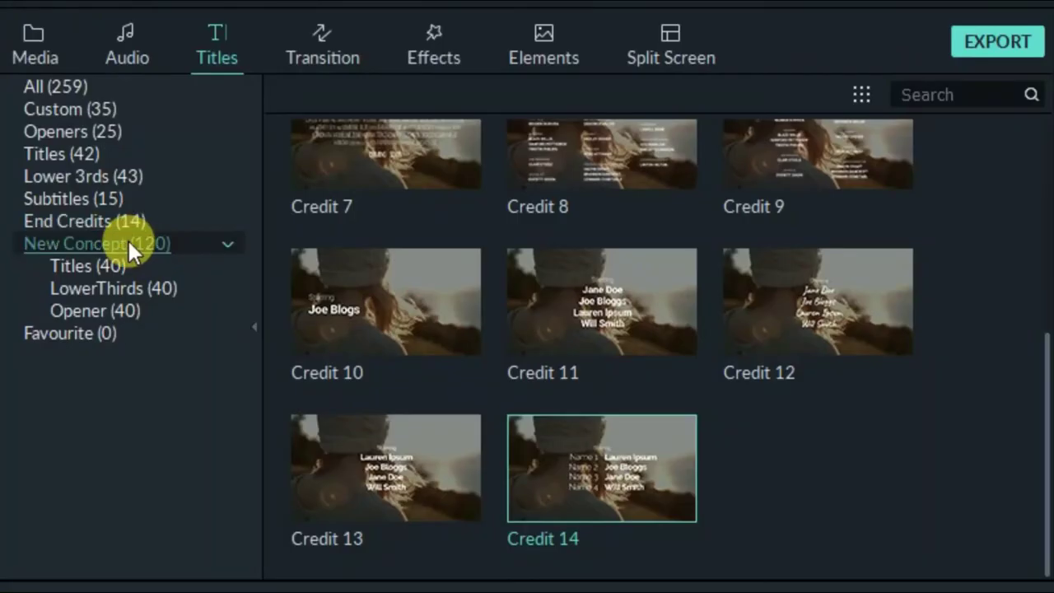
Preview New LowerThirds 3, then list the 35 Custom title templates.
{"action": "left_click", "coordinate": [128, 243]}
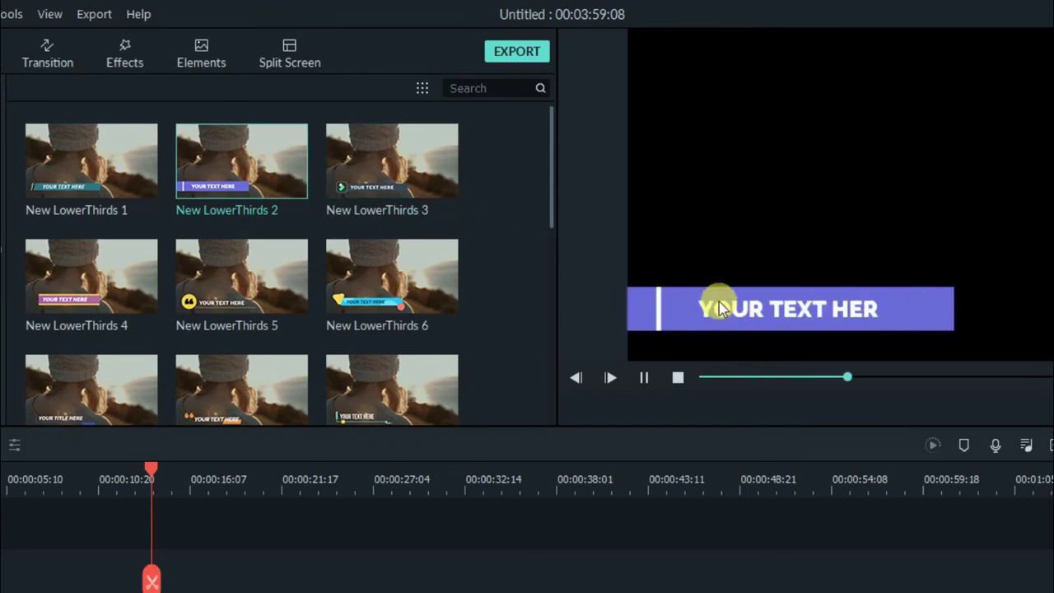
{"action": "left_click", "coordinate": [436, 192]}
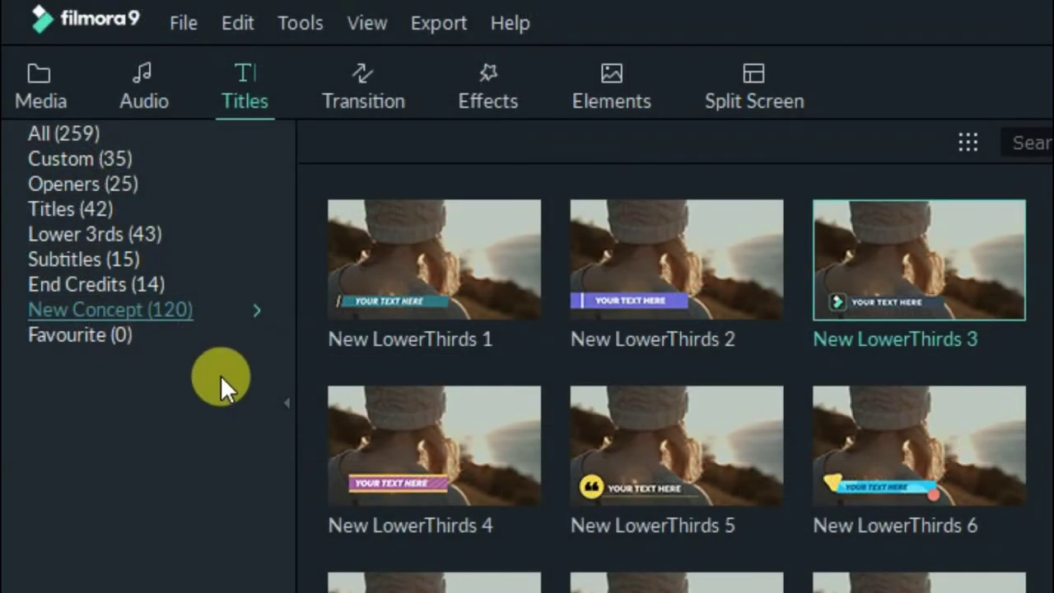
{"action": "left_click", "coordinate": [111, 159]}
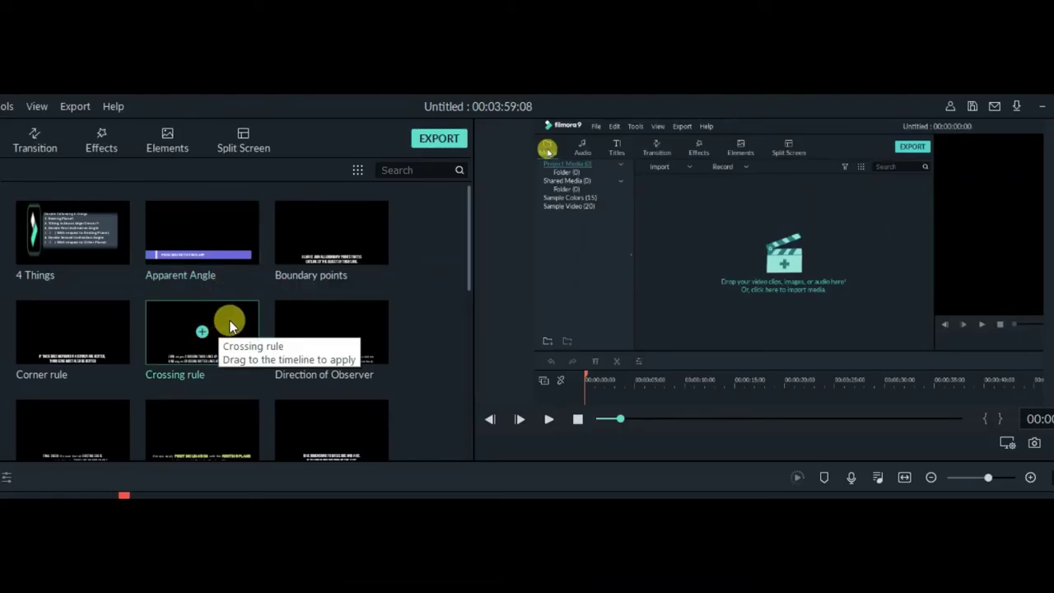
Preview the Crossing rule, My Affiliation and Subscribe custom titles.
{"action": "left_click", "coordinate": [228, 323]}
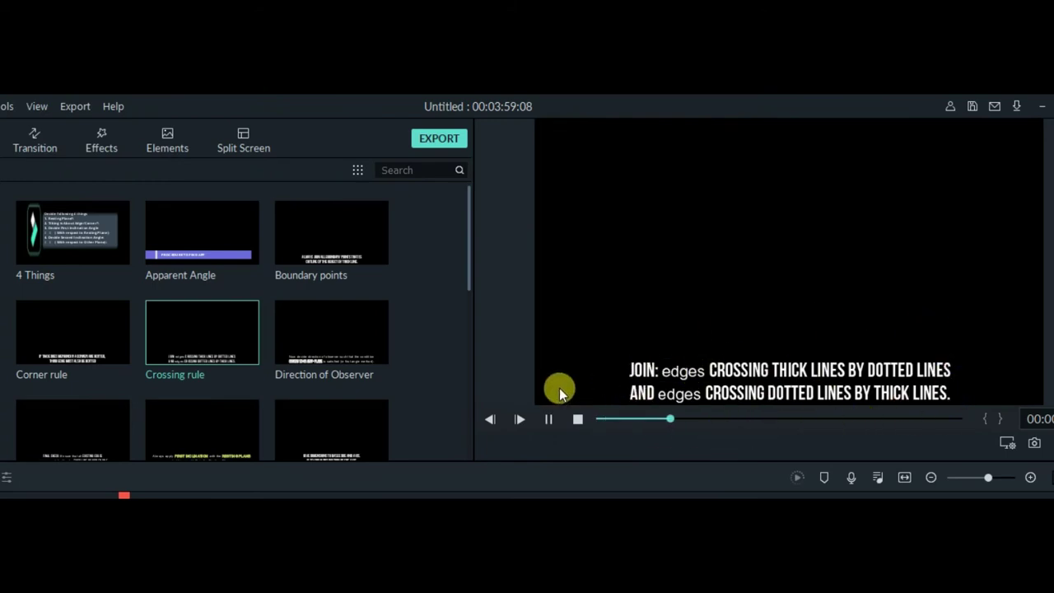
{"action": "scroll", "coordinate": [375, 403], "scroll_direction": "down", "scroll_amount": 5}
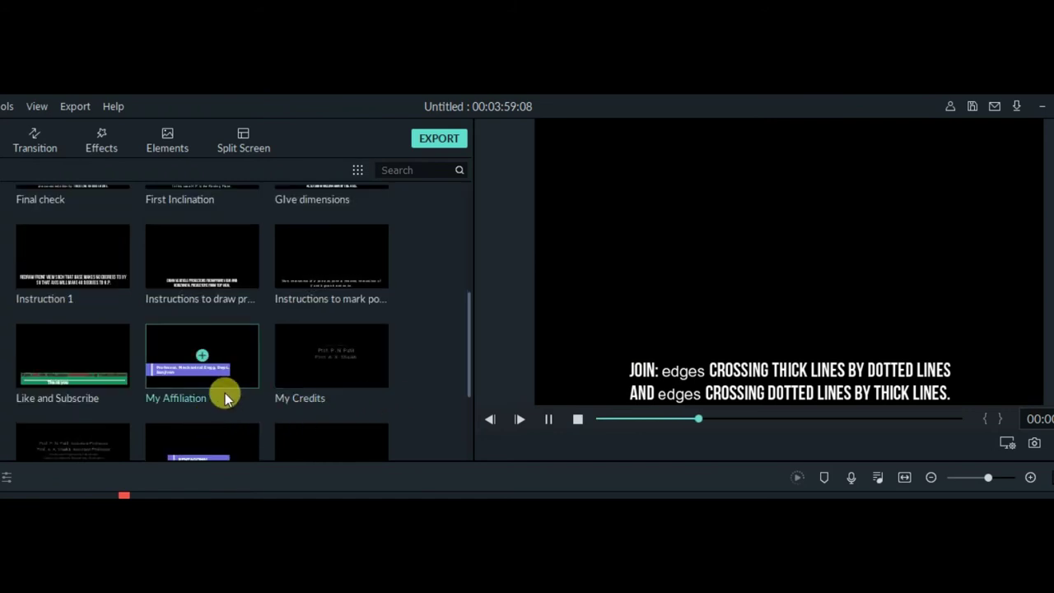
{"action": "left_click", "coordinate": [239, 371]}
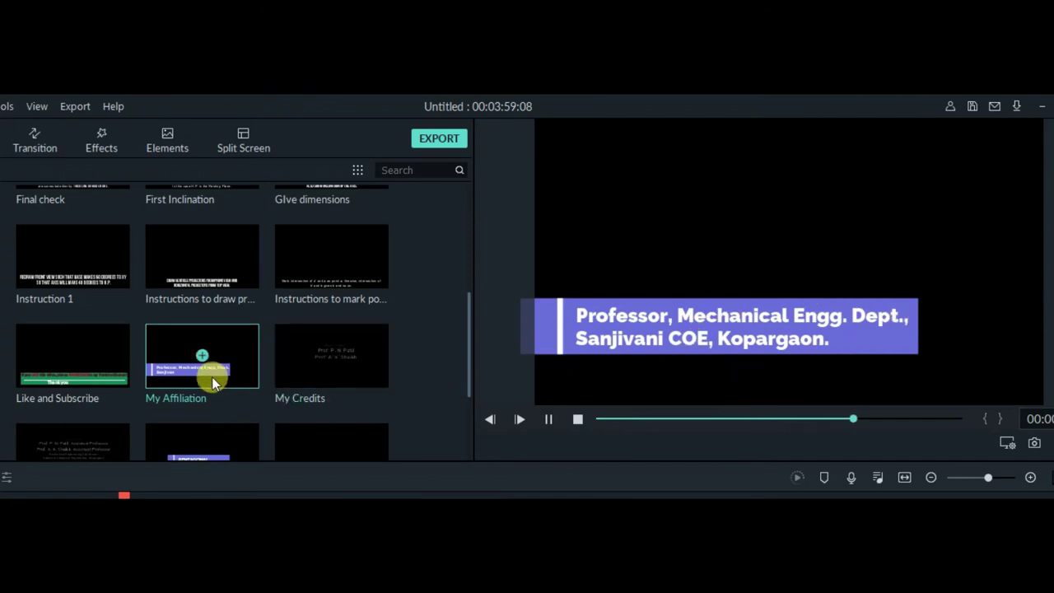
{"action": "scroll", "coordinate": [212, 376], "scroll_direction": "down", "scroll_amount": 3}
{"action": "left_click", "coordinate": [106, 417]}
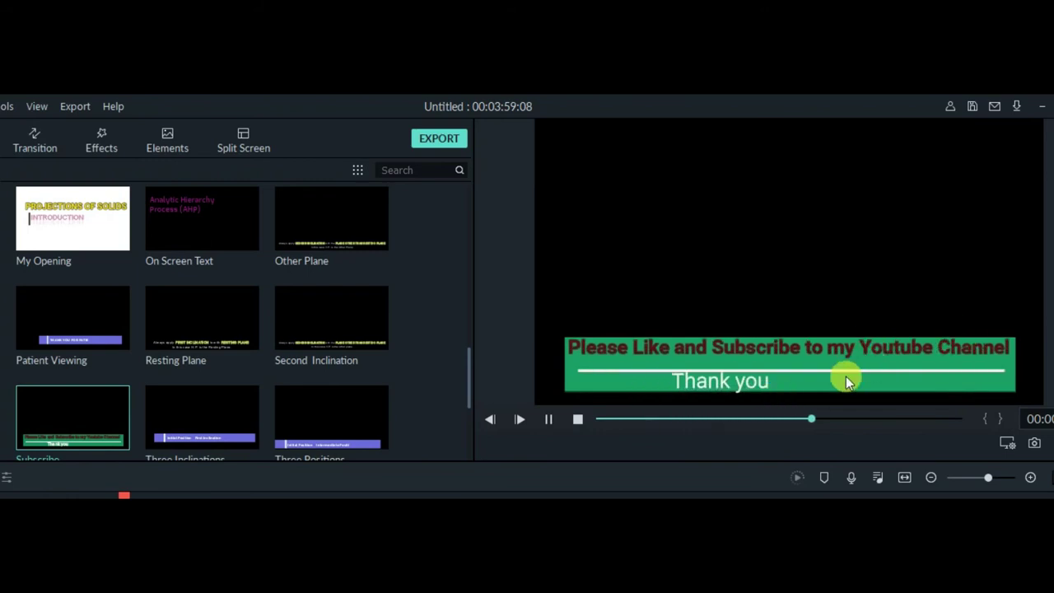
{"action": "mouse_move", "coordinate": [173, 427]}
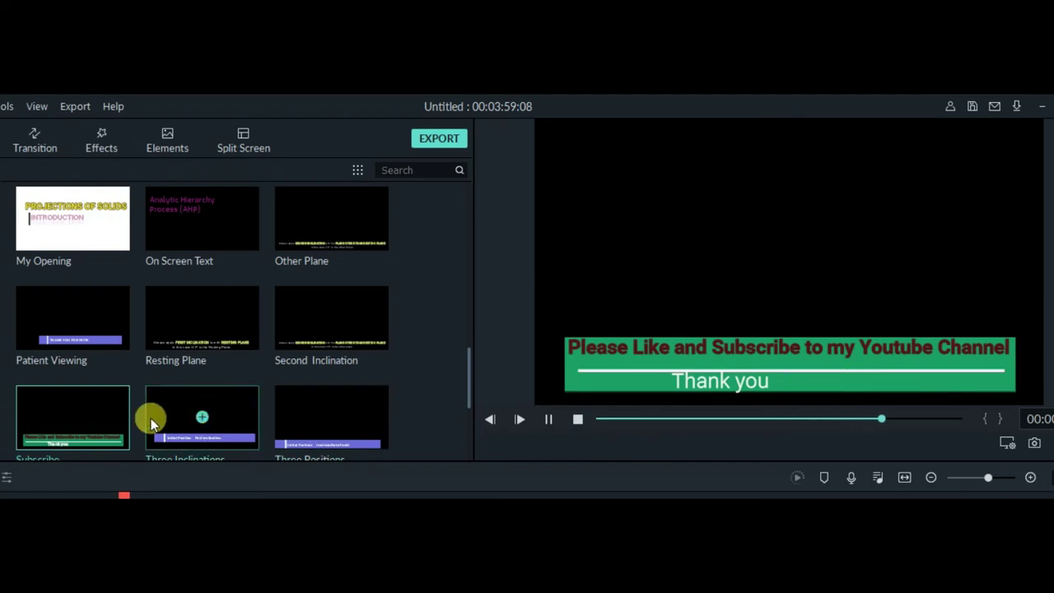
{"action": "mouse_move", "coordinate": [93, 427]}
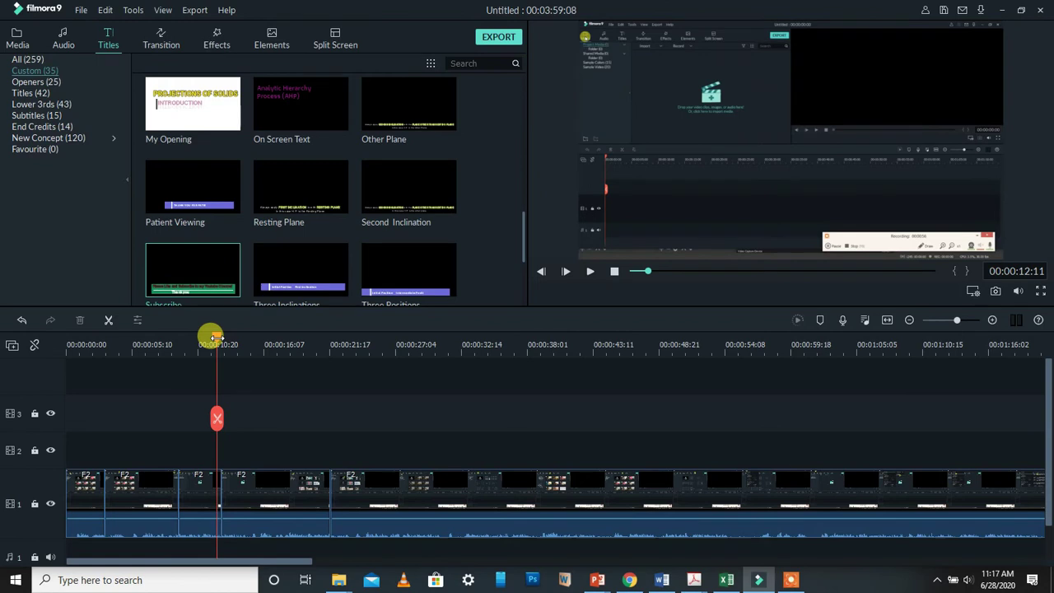
Move the playhead to about 00:00:16 and preview the New LowerThirds 5 preset.
{"action": "left_click_drag", "start_coordinate": [217, 349], "coordinate": [276, 349]}
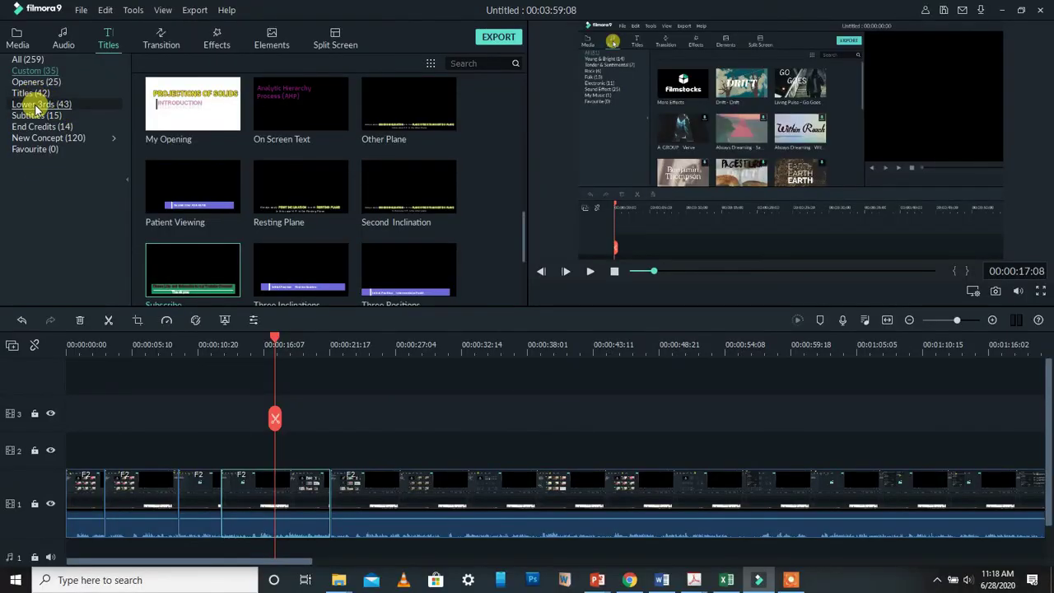
{"action": "left_click", "coordinate": [37, 138]}
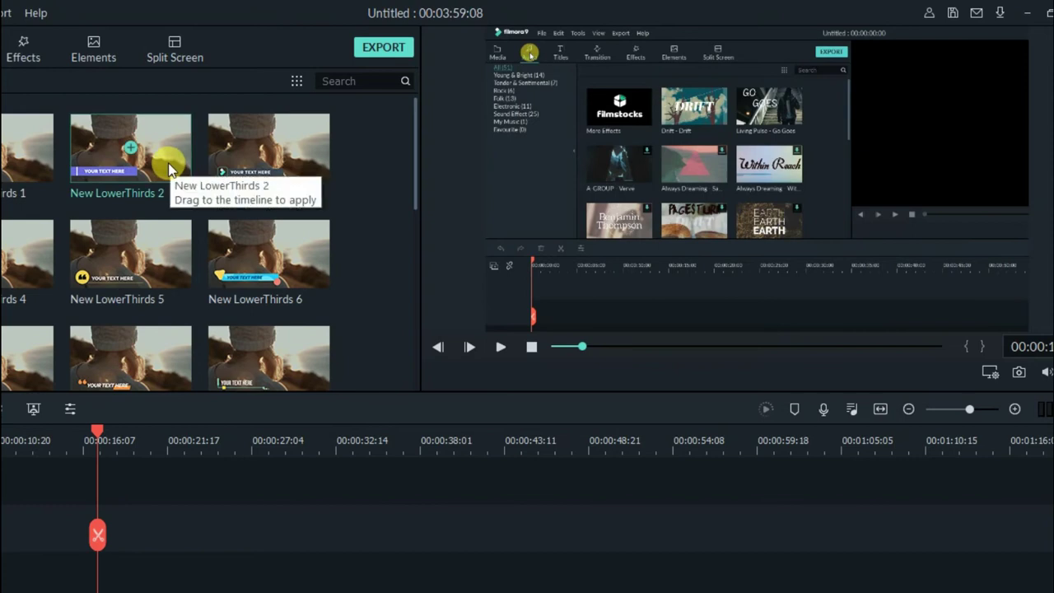
{"action": "left_click", "coordinate": [168, 274]}
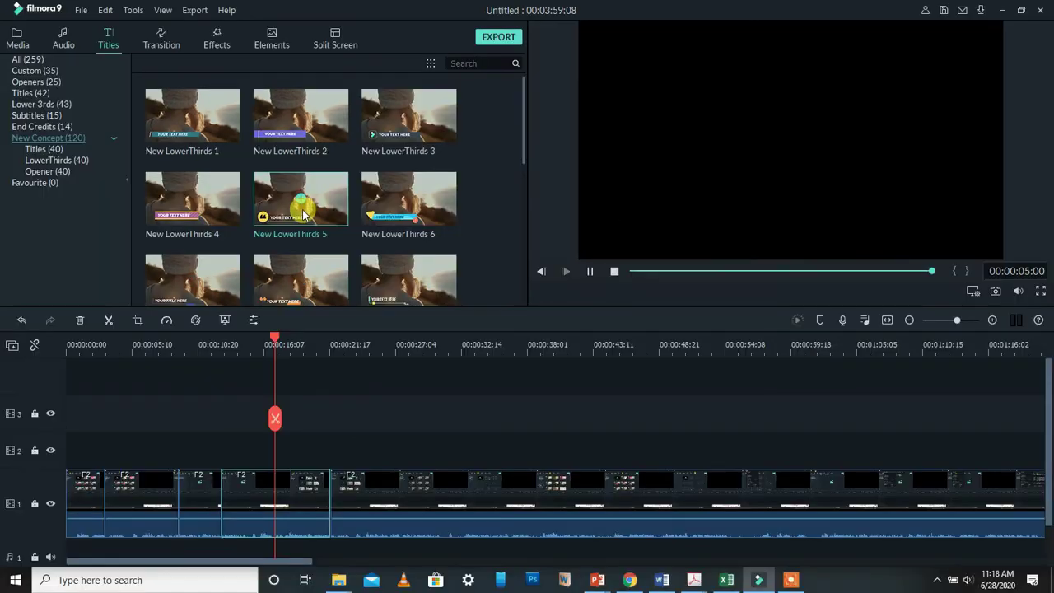
{"action": "mouse_move", "coordinate": [314, 212]}
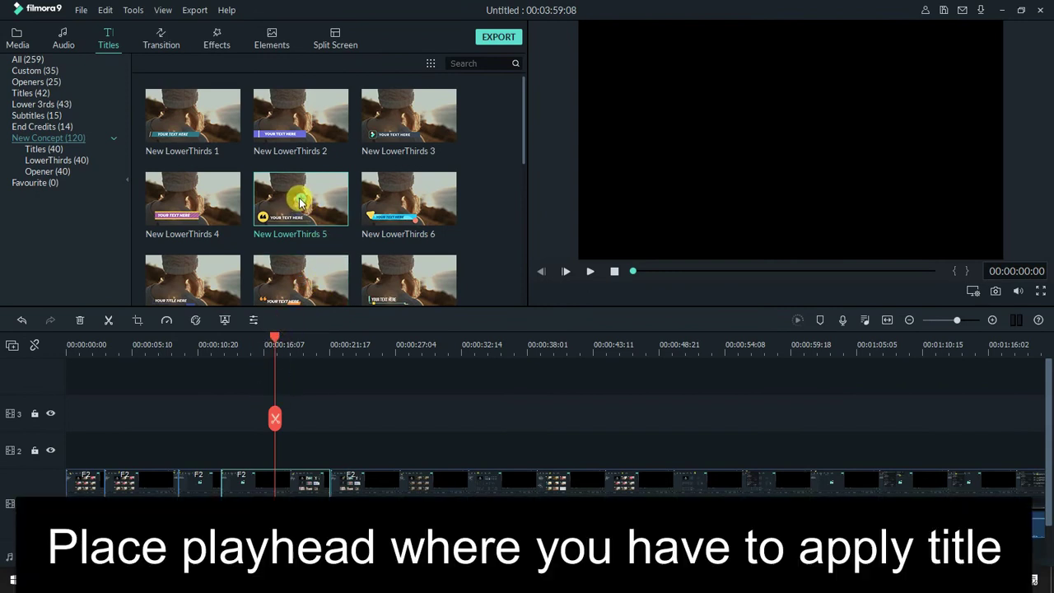
Add New LowerThirds 5 at the playhead and select its 'YOUR TEXT HERE' placeholder.
{"action": "left_click", "coordinate": [300, 201]}
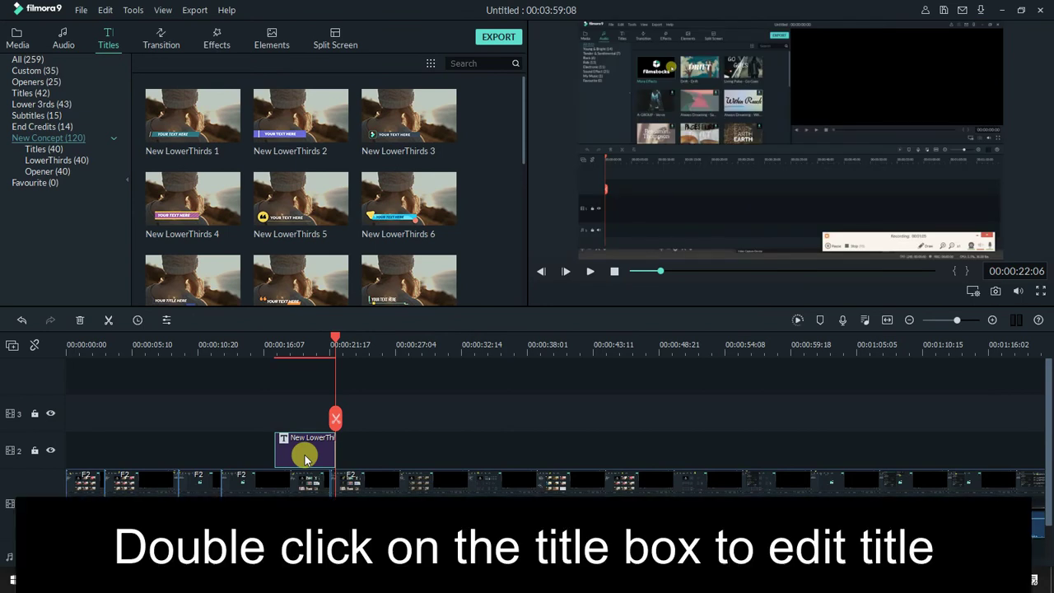
{"action": "double_click", "coordinate": [305, 453]}
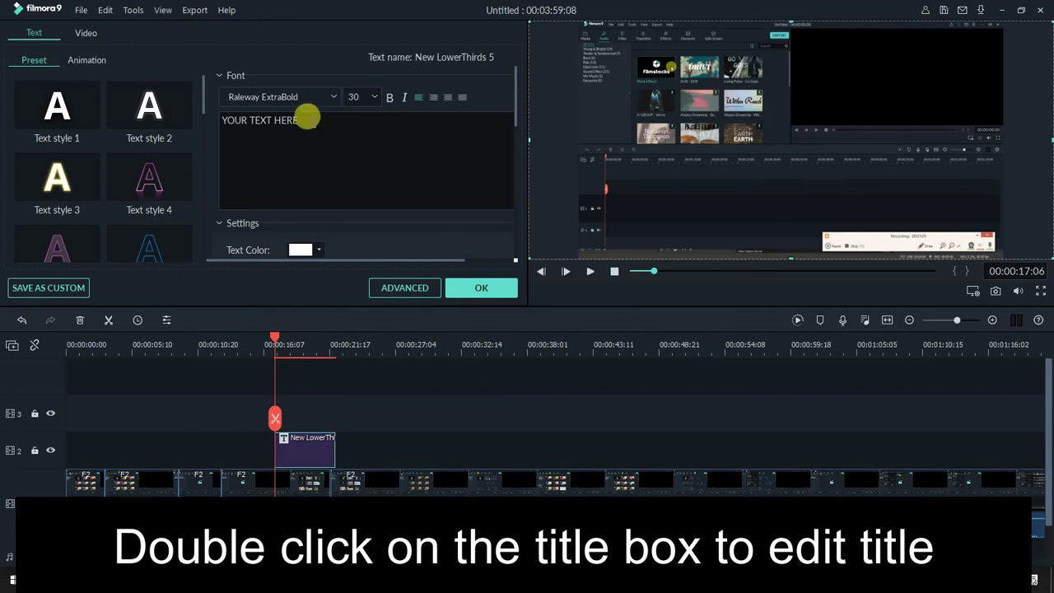
{"action": "triple_click", "coordinate": [216, 120]}
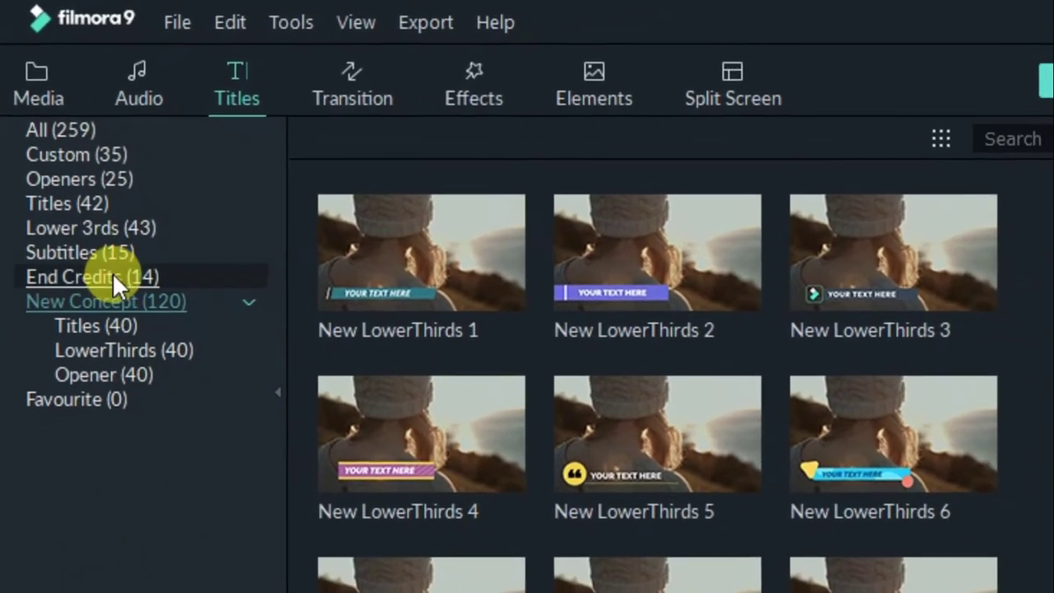
Add Subtitle 4 after the lower third and place the cursor in its Lorem ipsum text.
{"action": "left_click", "coordinate": [107, 260]}
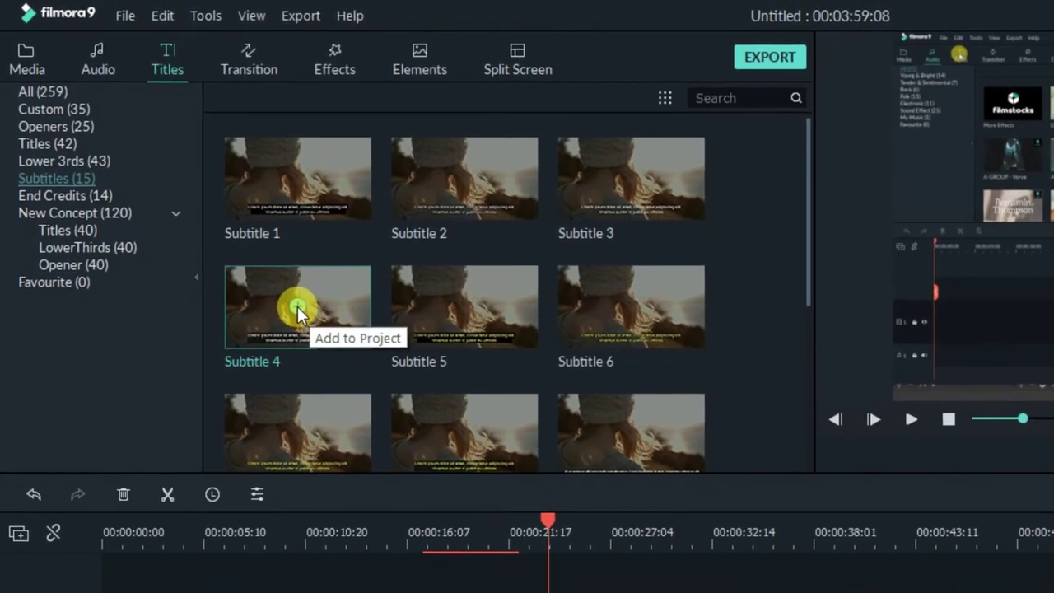
{"action": "left_click", "coordinate": [306, 316]}
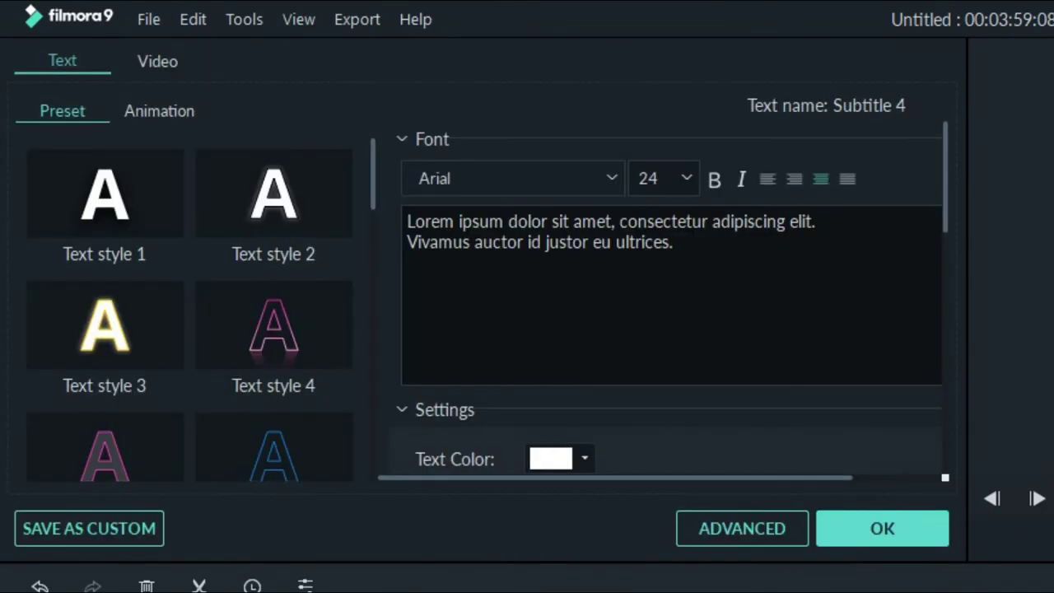
{"action": "left_click", "coordinate": [436, 282]}
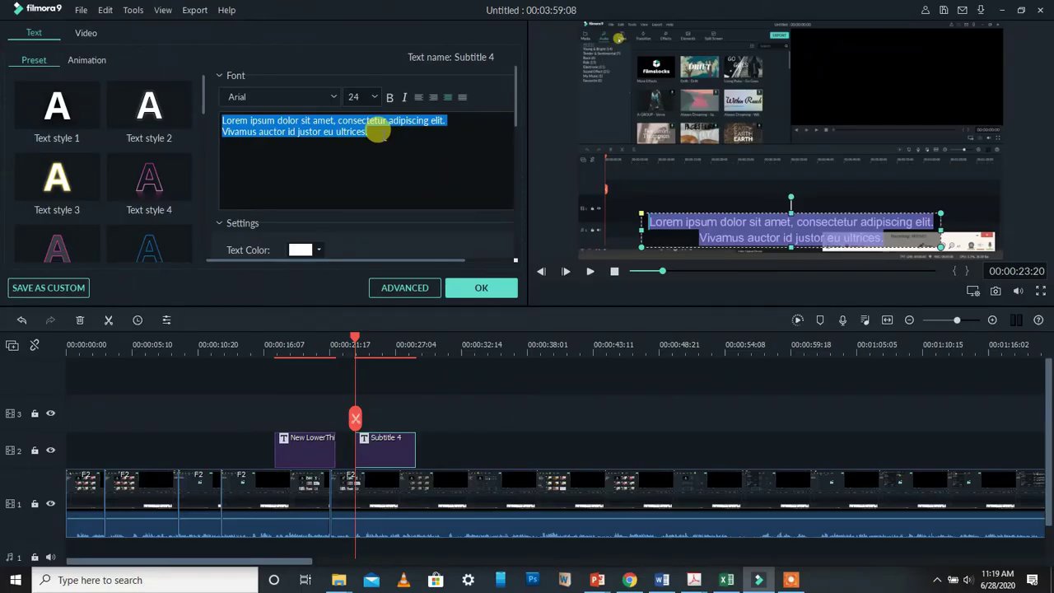
Change the subtitle text to 'This is filmora audio' at font size 48 in yellow-green.
{"action": "type", "text": "This is filmora audio"}
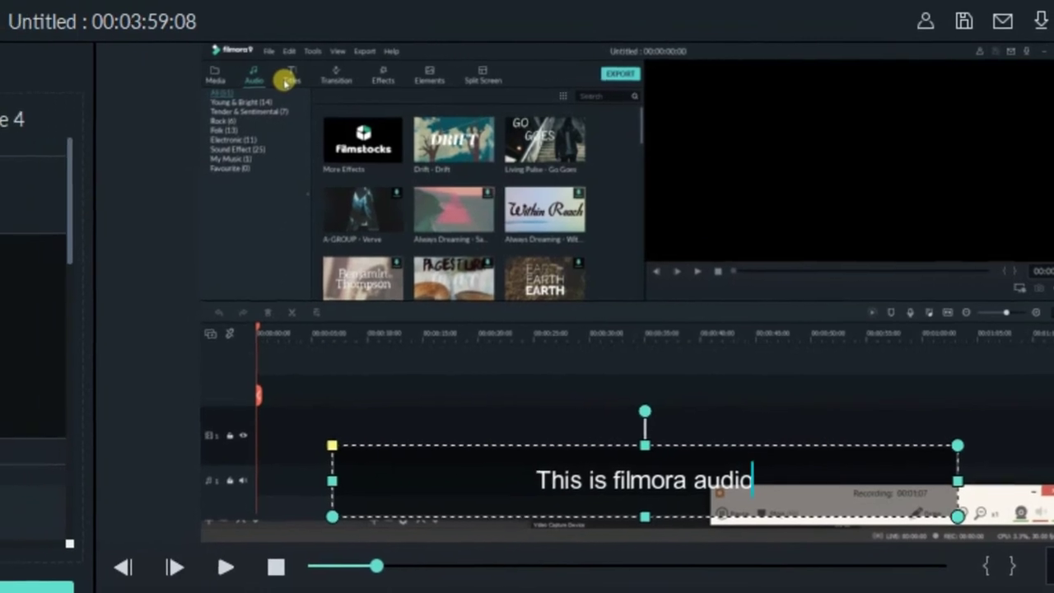
{"action": "key", "text": "shift+Left"}
{"action": "key", "text": "shift+Left"}
{"action": "key", "text": "shift+Left"}
{"action": "key", "text": "shift+Left"}
{"action": "key", "text": "shift+Left"}
{"action": "key", "text": "shift+Left"}
{"action": "key", "text": "shift+Left"}
{"action": "key", "text": "shift+Left"}
{"action": "key", "text": "shift+Left"}
{"action": "key", "text": "shift+Left"}
{"action": "key", "text": "shift+Left"}
{"action": "key", "text": "shift+Left"}
{"action": "key", "text": "shift+Left"}
{"action": "key", "text": "shift+Left"}
{"action": "key", "text": "shift+Left"}
{"action": "key", "text": "shift+Left"}
{"action": "key", "text": "shift+Left"}
{"action": "key", "text": "shift+Left"}
{"action": "key", "text": "shift+Left"}
{"action": "key", "text": "shift+Left"}
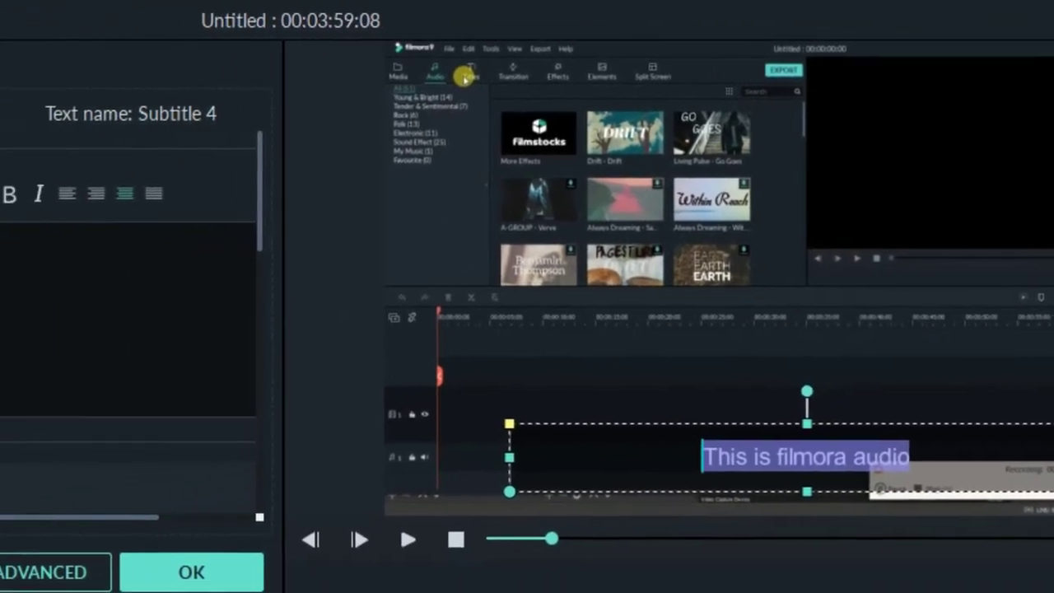
{"action": "left_click", "coordinate": [23, 191]}
{"action": "scroll", "coordinate": [137, 306], "scroll_direction": "down", "scroll_amount": 3}
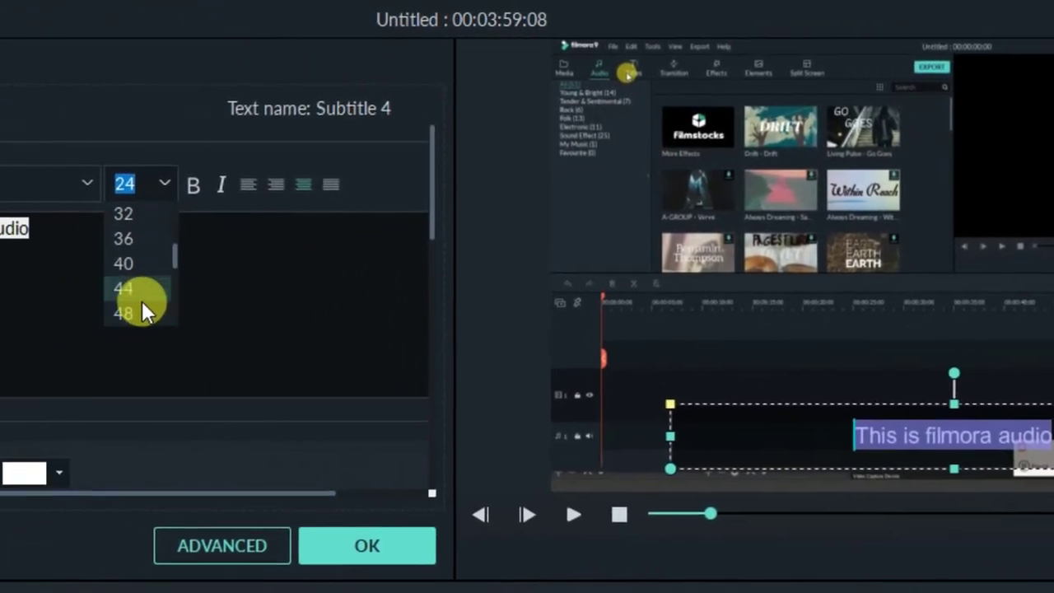
{"action": "left_click", "coordinate": [138, 310]}
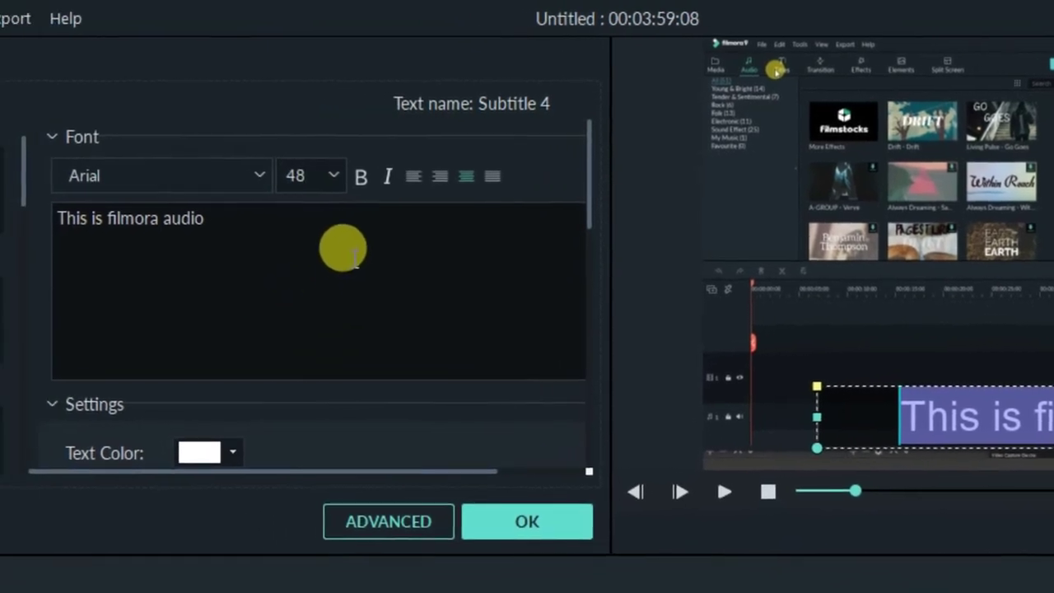
{"action": "left_click", "coordinate": [224, 450]}
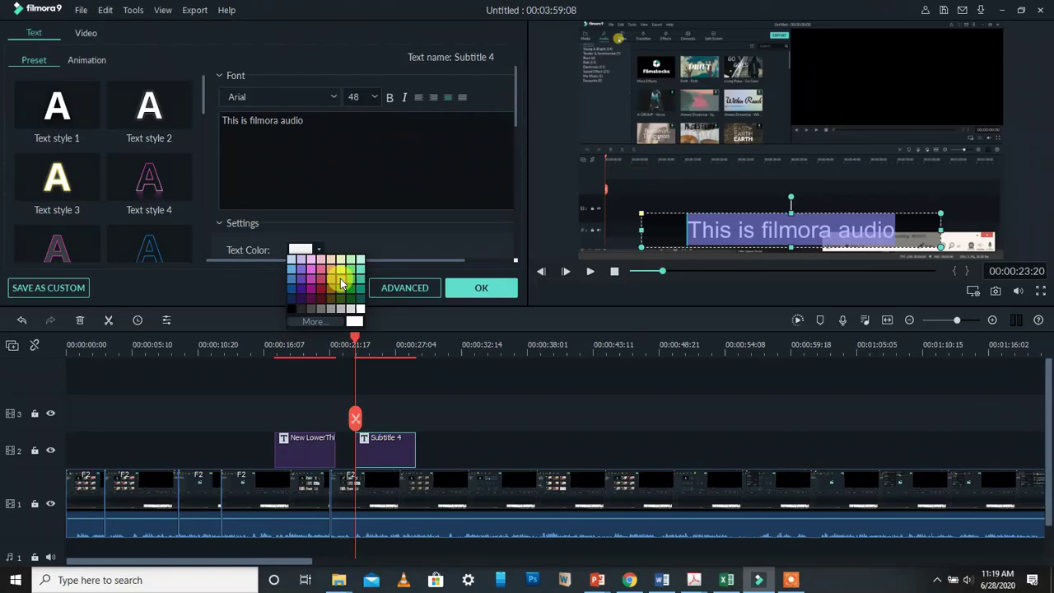
{"action": "left_click", "coordinate": [341, 283]}
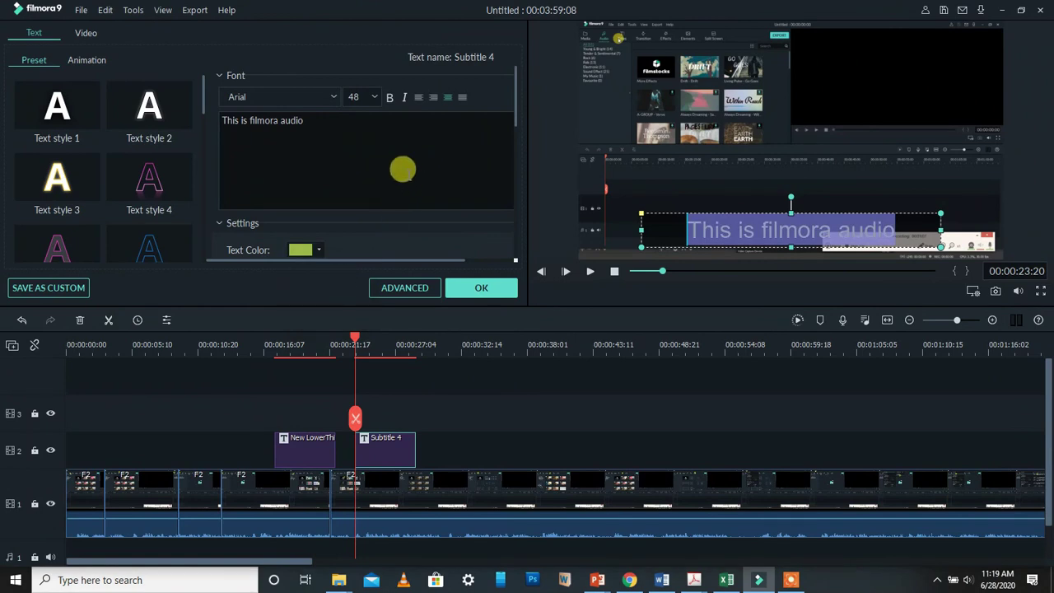
Apply the Fly to zoom in animation to the subtitle.
{"action": "left_click", "coordinate": [93, 61]}
{"action": "scroll", "coordinate": [154, 192], "scroll_direction": "down", "scroll_amount": 10}
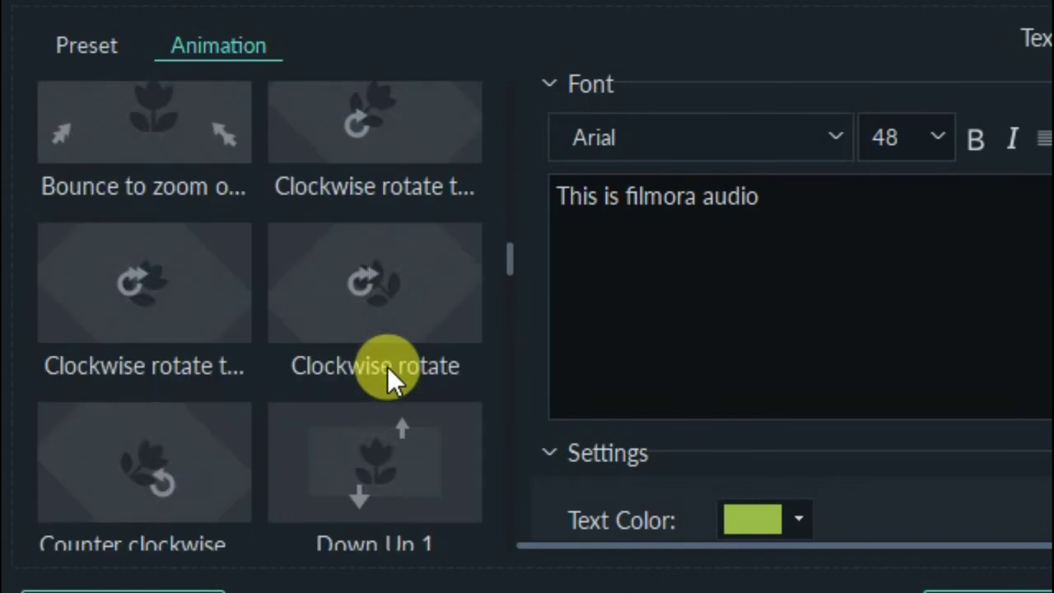
{"action": "scroll", "coordinate": [388, 366], "scroll_direction": "down", "scroll_amount": 10}
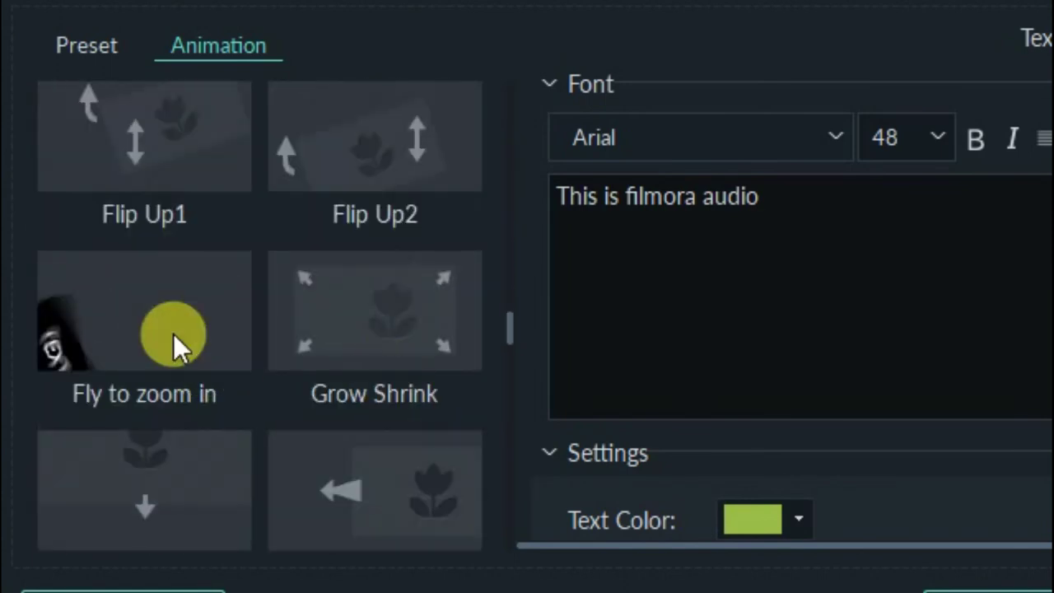
{"action": "left_click", "coordinate": [175, 338]}
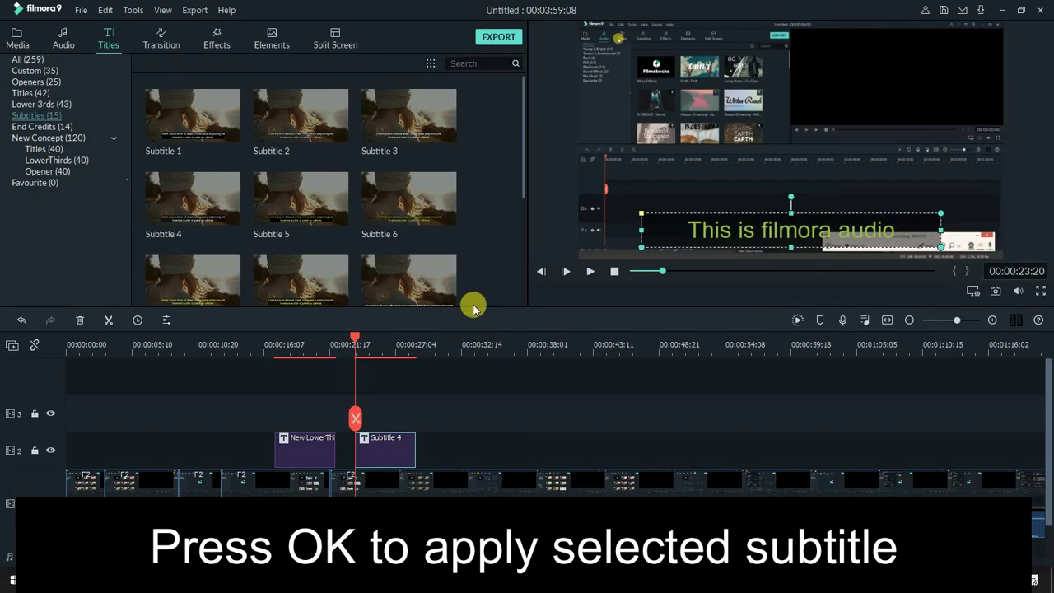
Play the timeline from about 00:00:23 to check the new subtitle.
{"action": "left_click_drag", "start_coordinate": [340, 344], "coordinate": [346, 356]}
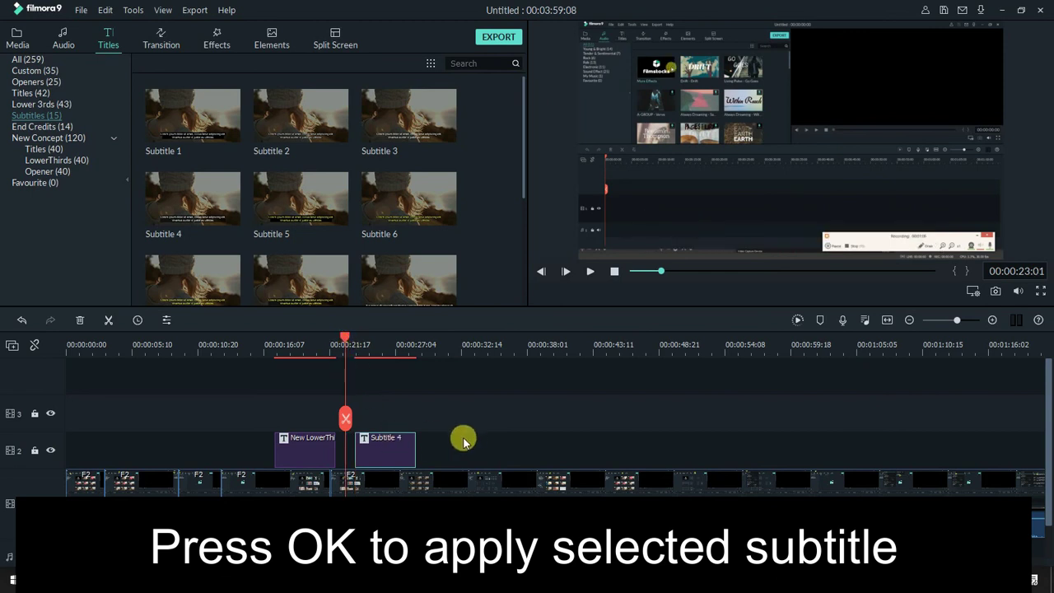
{"action": "key", "text": "space"}
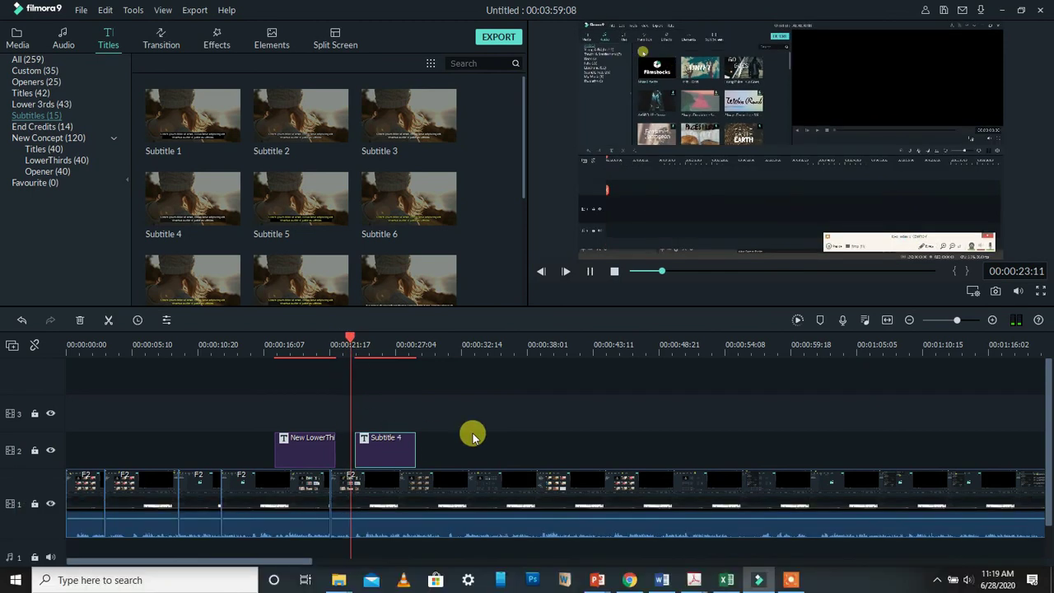